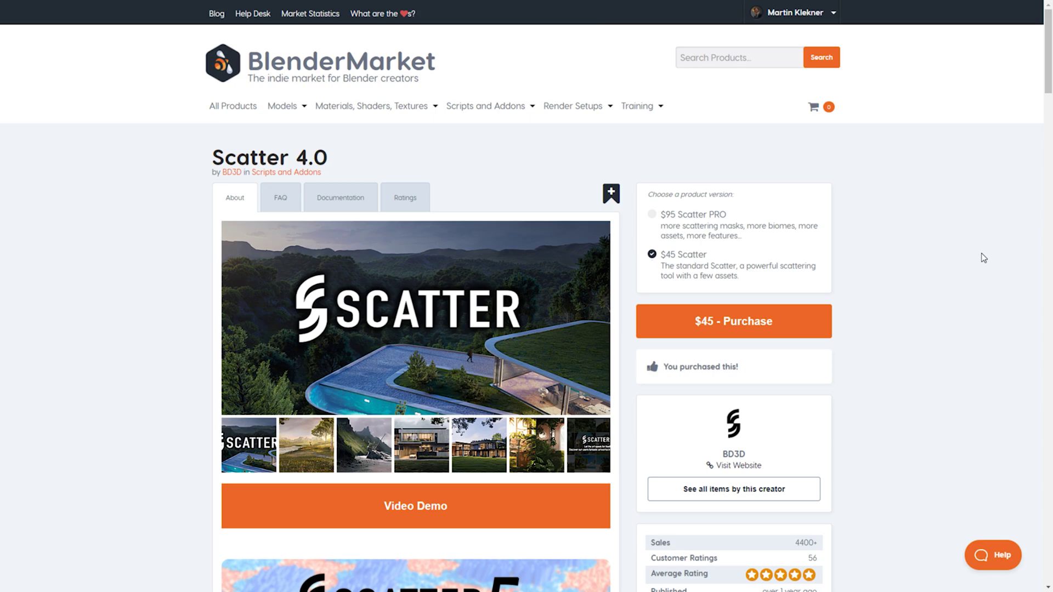
Choose the $95 Scatter PRO version on the Scatter 4.0 product page and look through its feature descriptions
{"action": "left_click", "coordinate": [652, 214]}
{"action": "scroll", "coordinate": [153, 318], "scroll_direction": "down", "scroll_amount": 15}
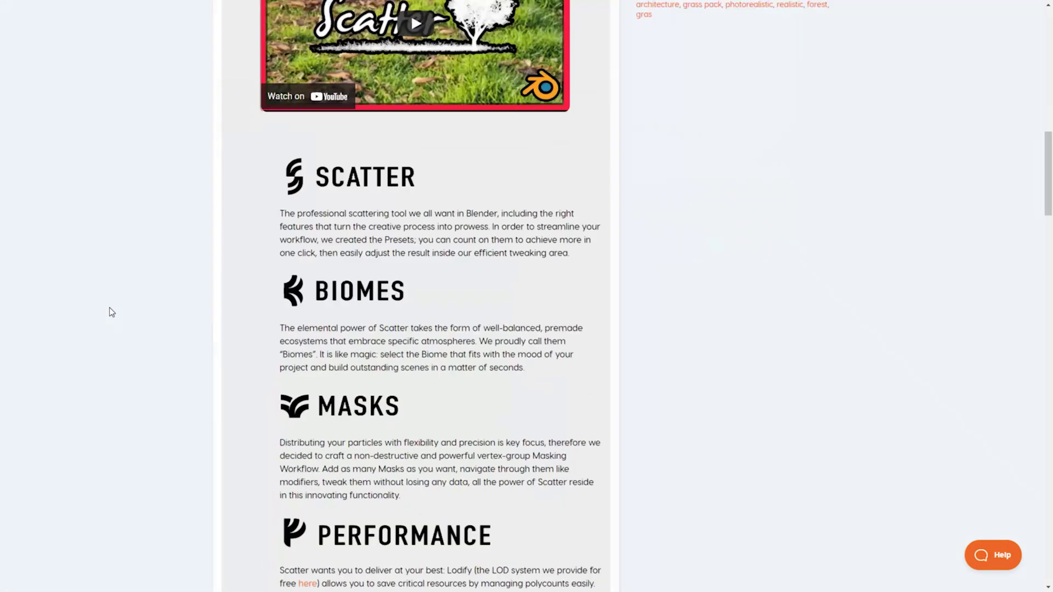
{"action": "scroll", "coordinate": [111, 312], "scroll_direction": "down", "scroll_amount": 2}
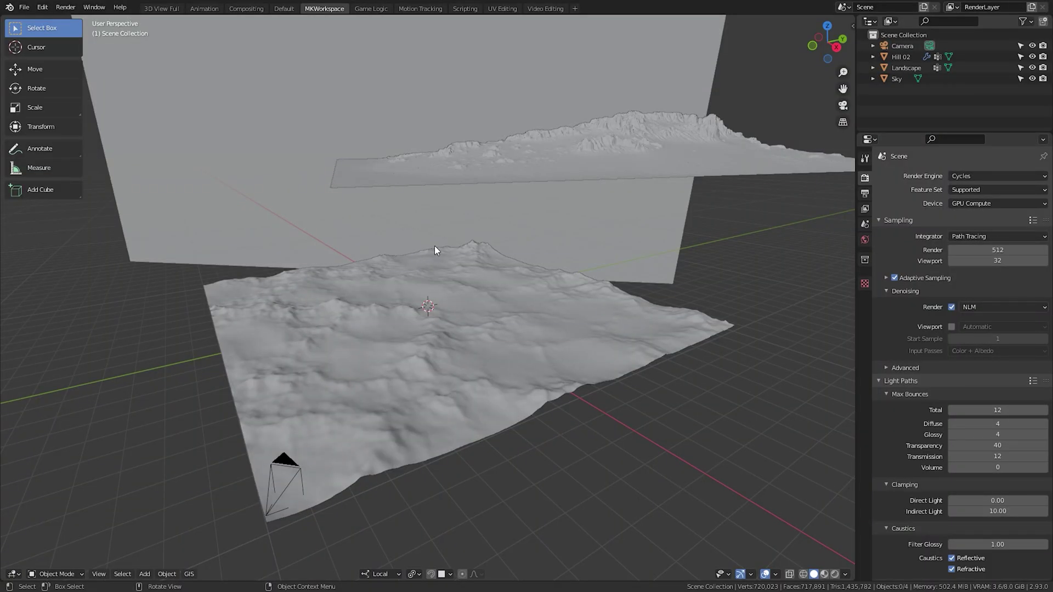
Switch to Blender, look through the scene camera and display the viewport in Rendered shading
{"action": "middle_click_drag", "start_coordinate": [434, 247], "coordinate": [652, 215]}
{"action": "key", "text": "KP_0"}
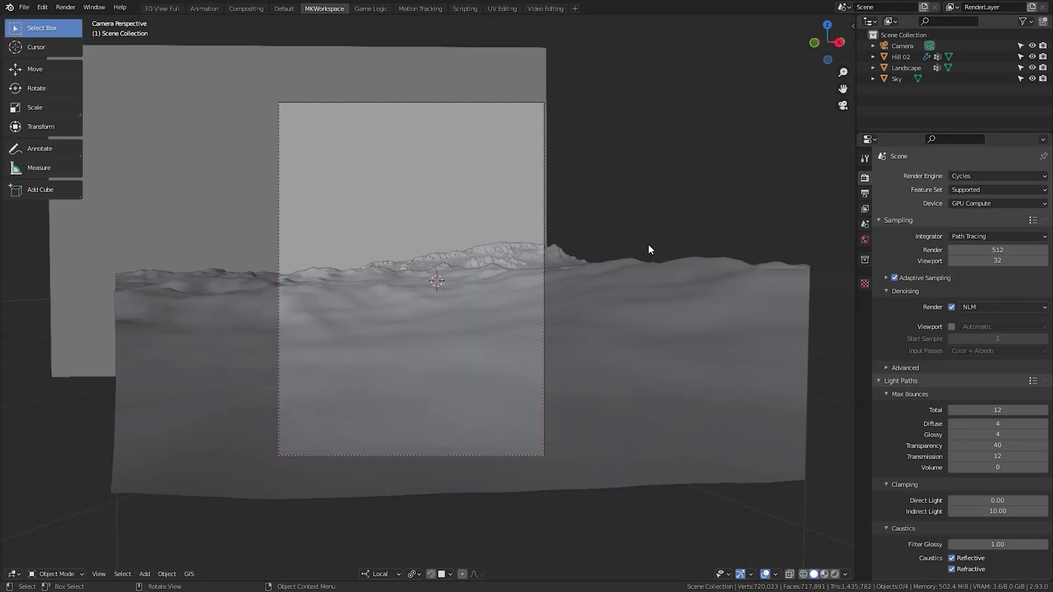
{"action": "left_click", "coordinate": [834, 574]}
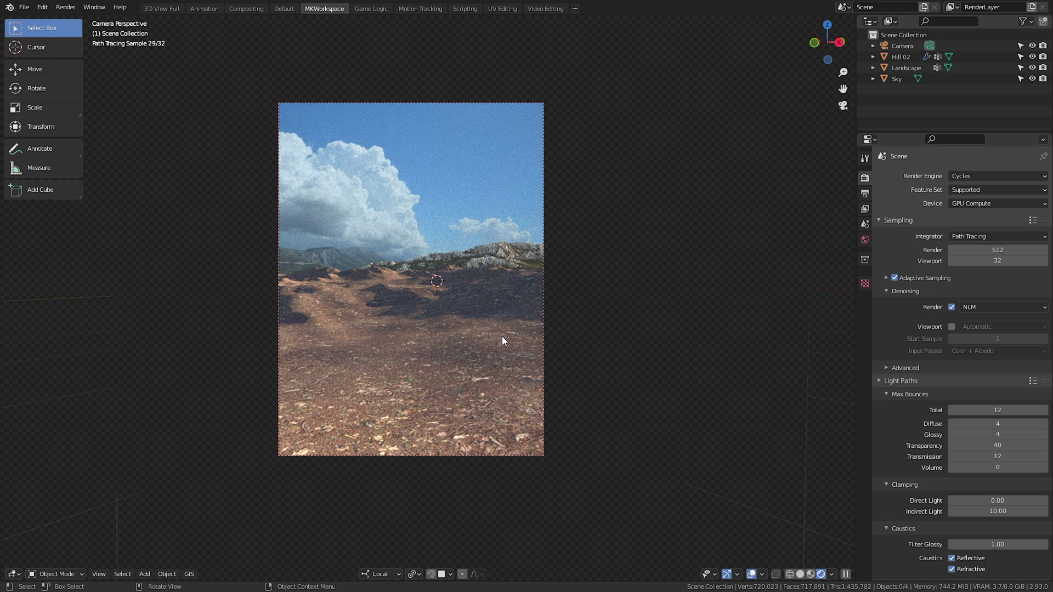
Select Hill 02, Sky and Landscape in turn, and examine the Base Color texture node of the Landscape material
{"action": "left_click", "coordinate": [459, 405]}
{"action": "left_click", "coordinate": [899, 57]}
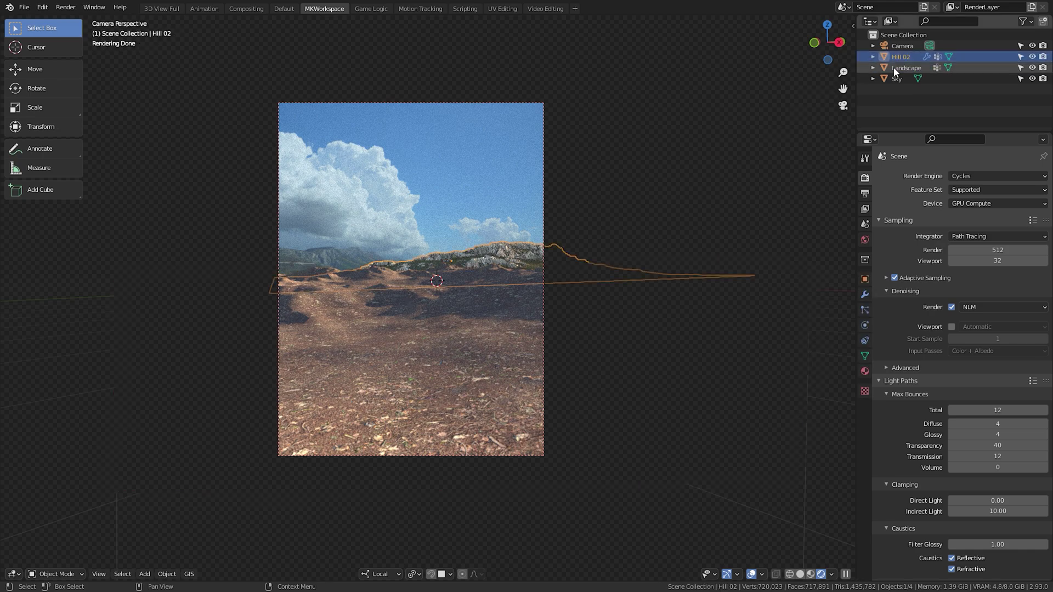
{"action": "left_click", "coordinate": [896, 78]}
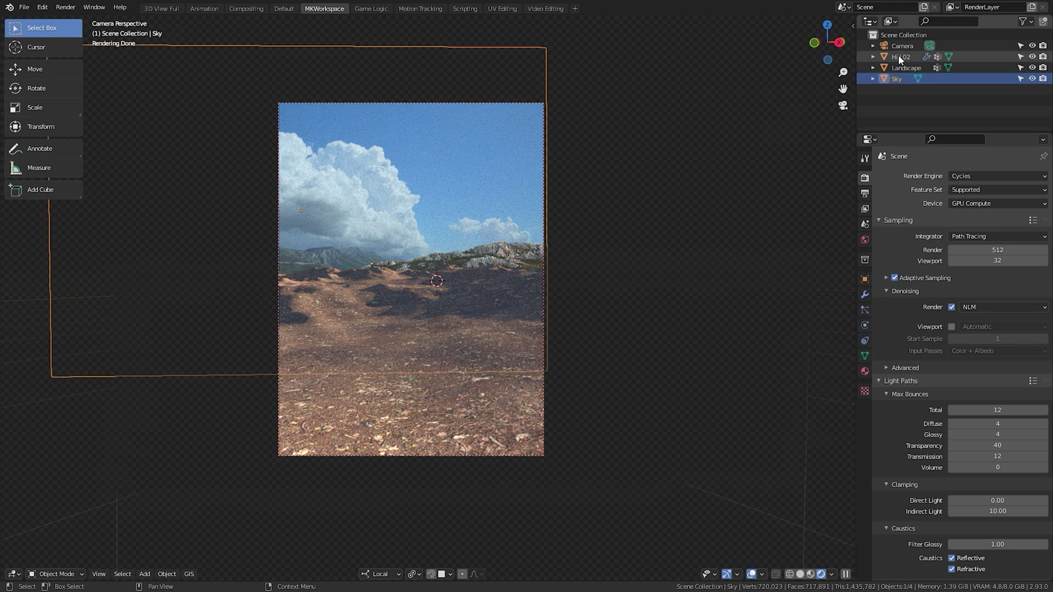
{"action": "left_click", "coordinate": [904, 68]}
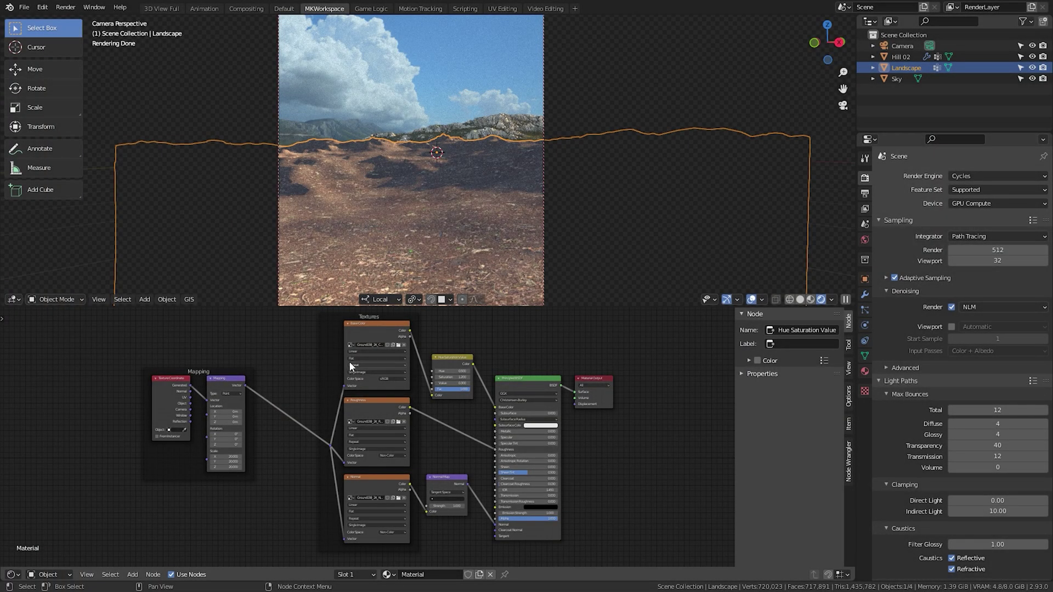
{"action": "left_click", "coordinate": [350, 361]}
{"action": "key", "text": "KP_Decimal"}
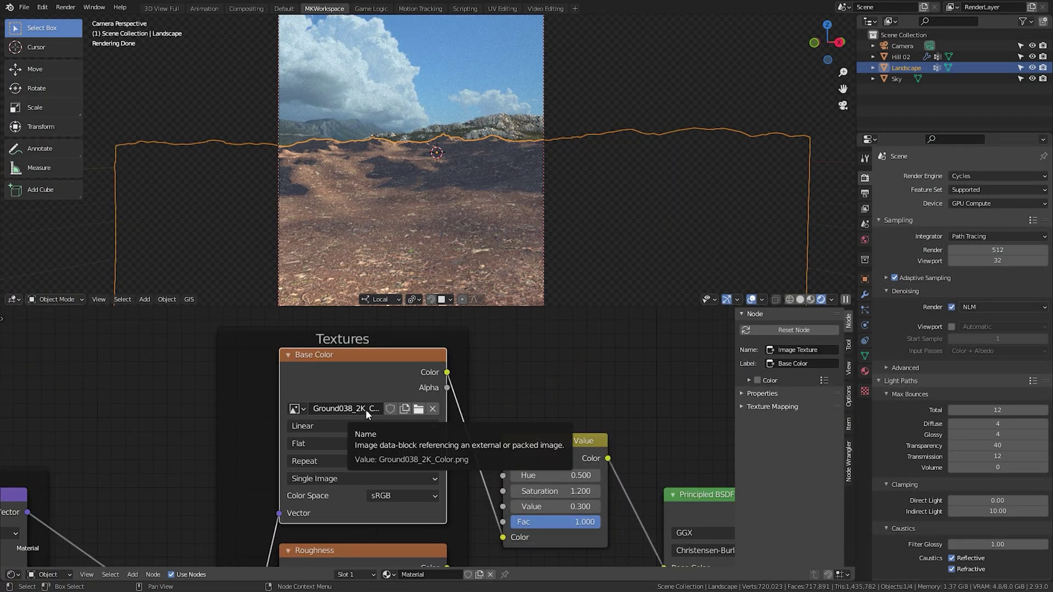
{"action": "scroll", "coordinate": [582, 385], "scroll_direction": "down", "scroll_amount": 5}
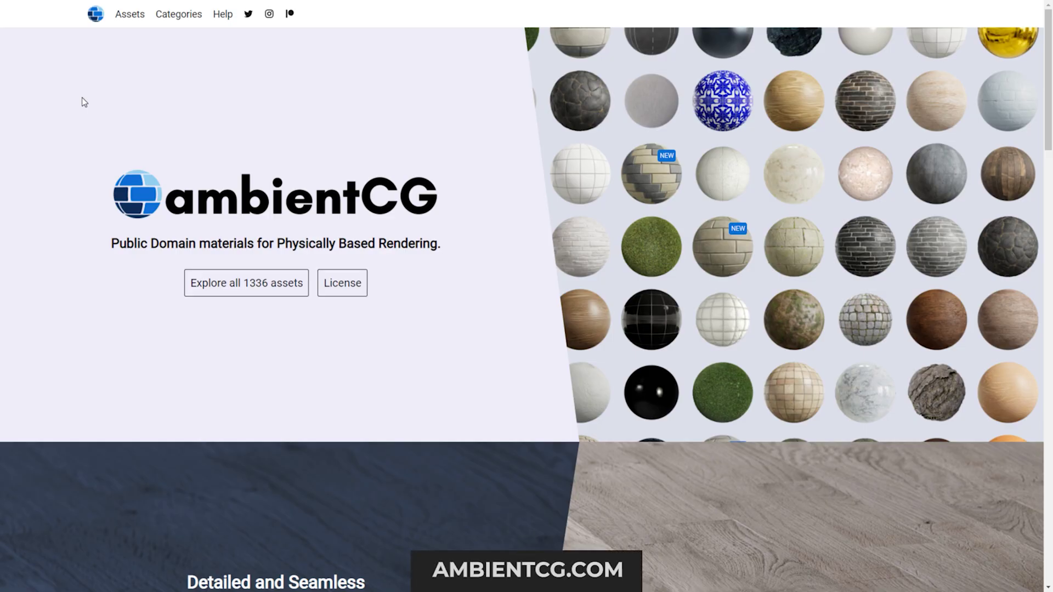
Switch to the ambientCG website, search its assets for "ground 38" and open the matching ground material
{"action": "left_click", "coordinate": [129, 15]}
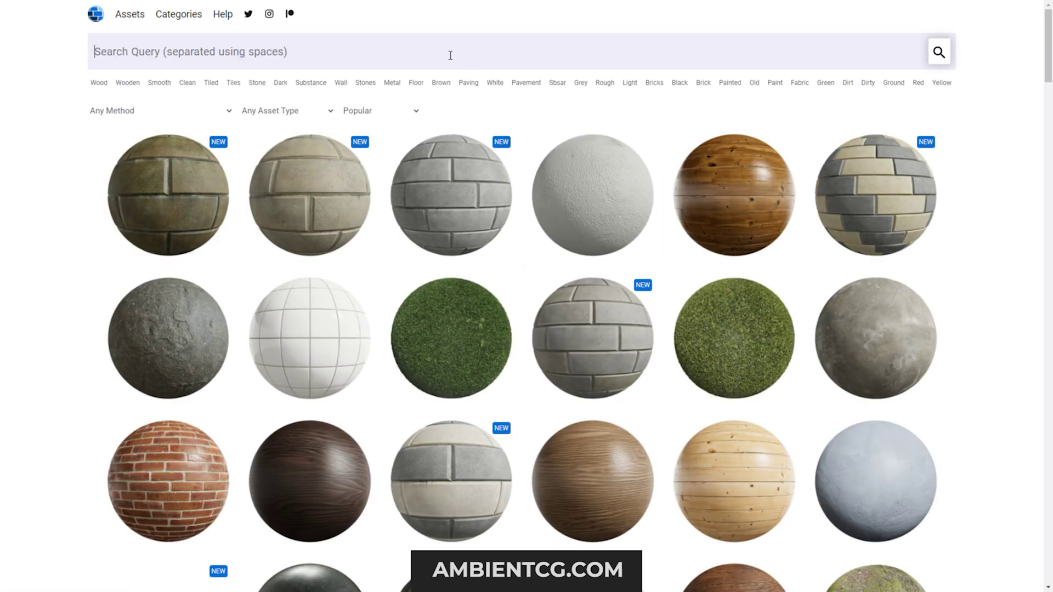
{"action": "left_click", "coordinate": [448, 51]}
{"action": "type", "text": "ground 38"}
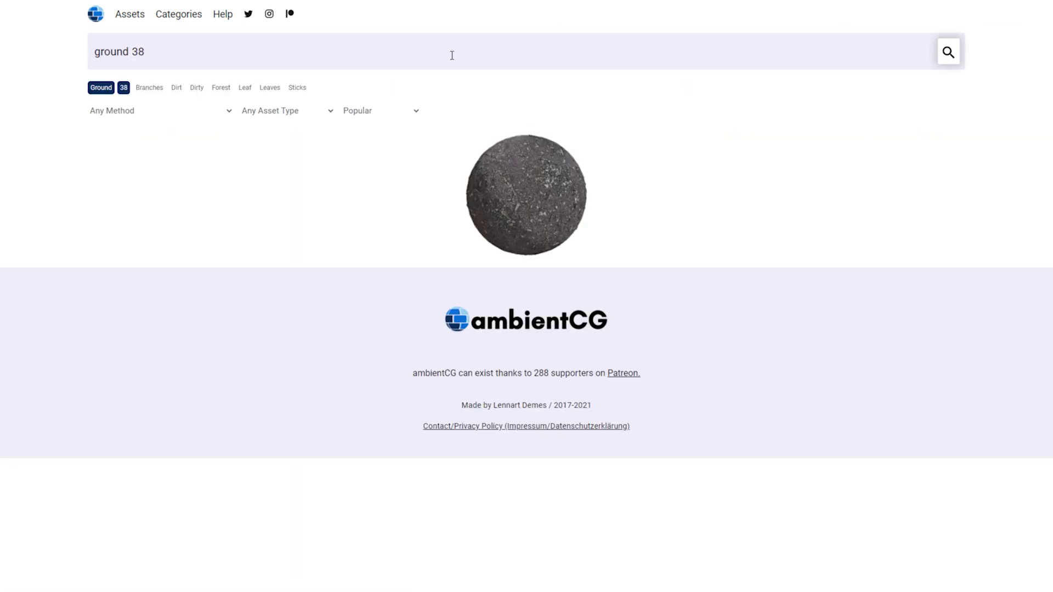
{"action": "left_click", "coordinate": [511, 214]}
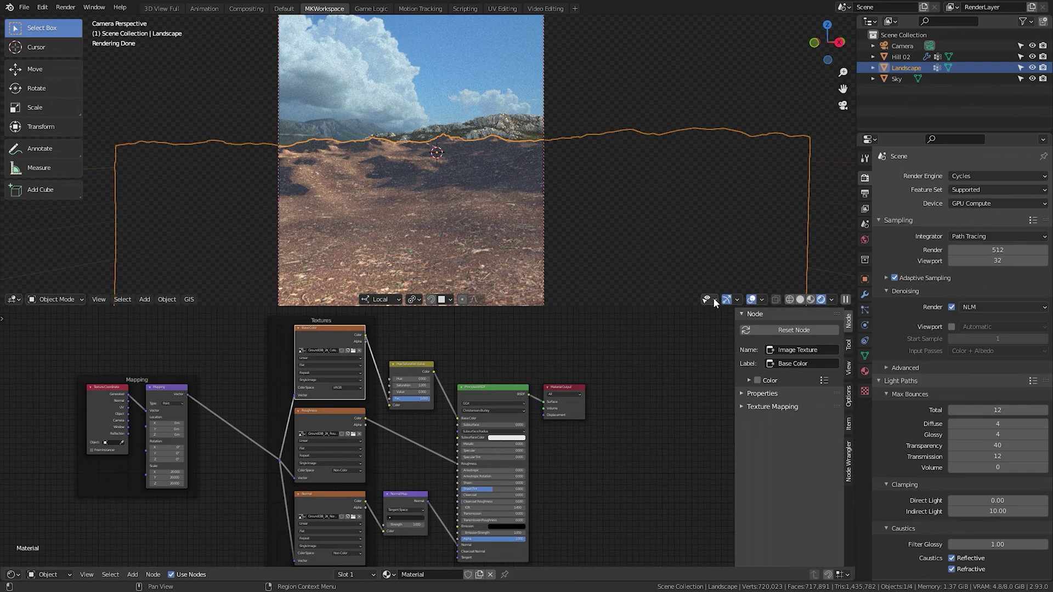
Return to Blender, hide the existing Landscape object in Solid shading and add a new Landscape mesh
{"action": "middle_click_drag", "start_coordinate": [526, 138], "coordinate": [559, 113]}
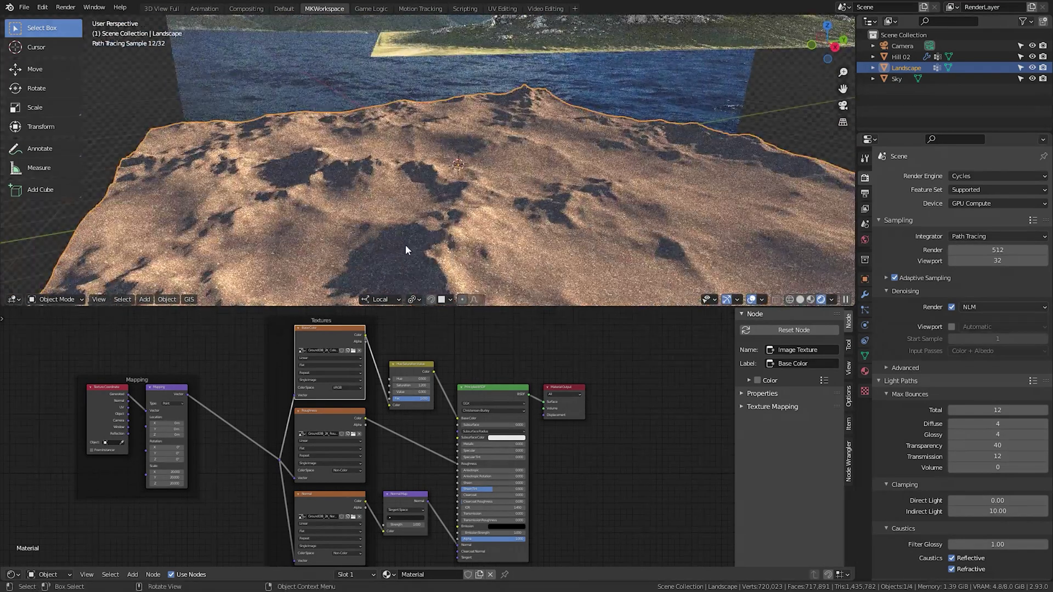
{"action": "key", "text": "z"}
{"action": "scroll", "coordinate": [476, 178], "scroll_direction": "down", "scroll_amount": 5}
{"action": "middle_click_drag", "start_coordinate": [475, 178], "coordinate": [472, 209]}
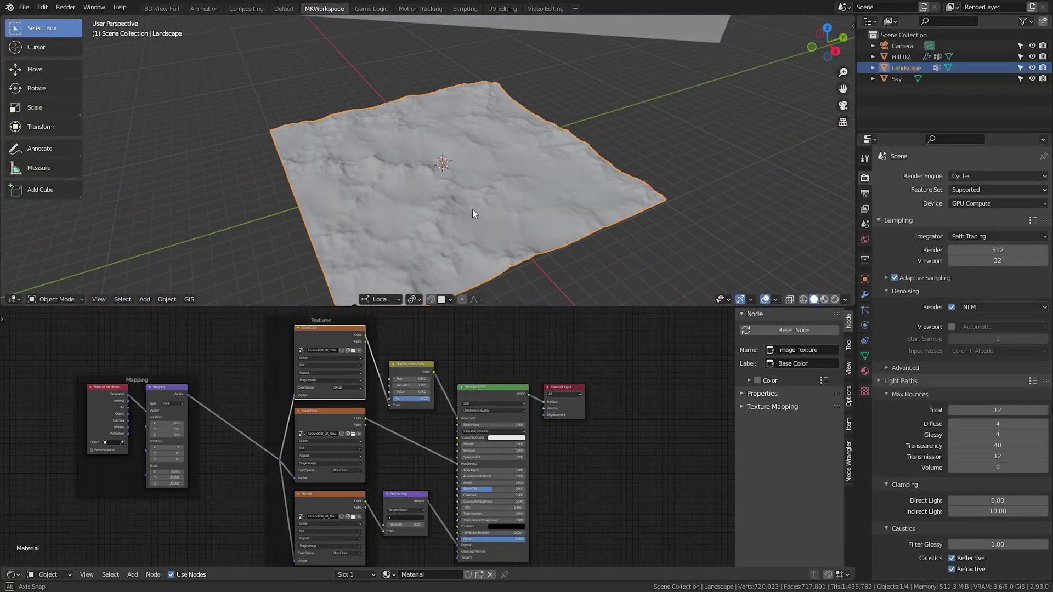
{"action": "key", "text": "h"}
{"action": "key", "text": "shift+a"}
{"action": "mouse_move", "coordinate": [462, 166]}
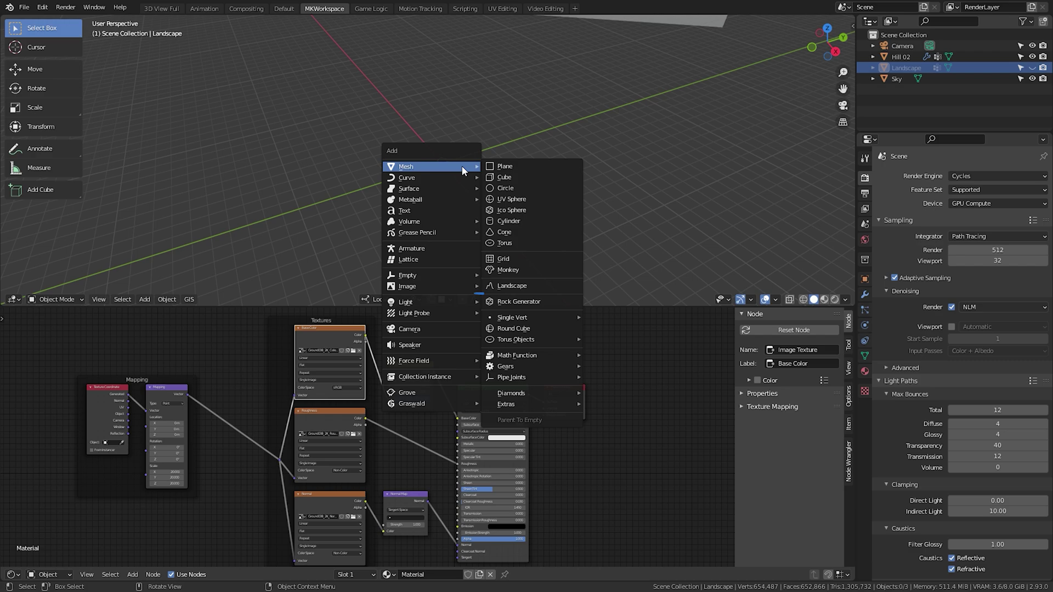
{"action": "left_click", "coordinate": [535, 285]}
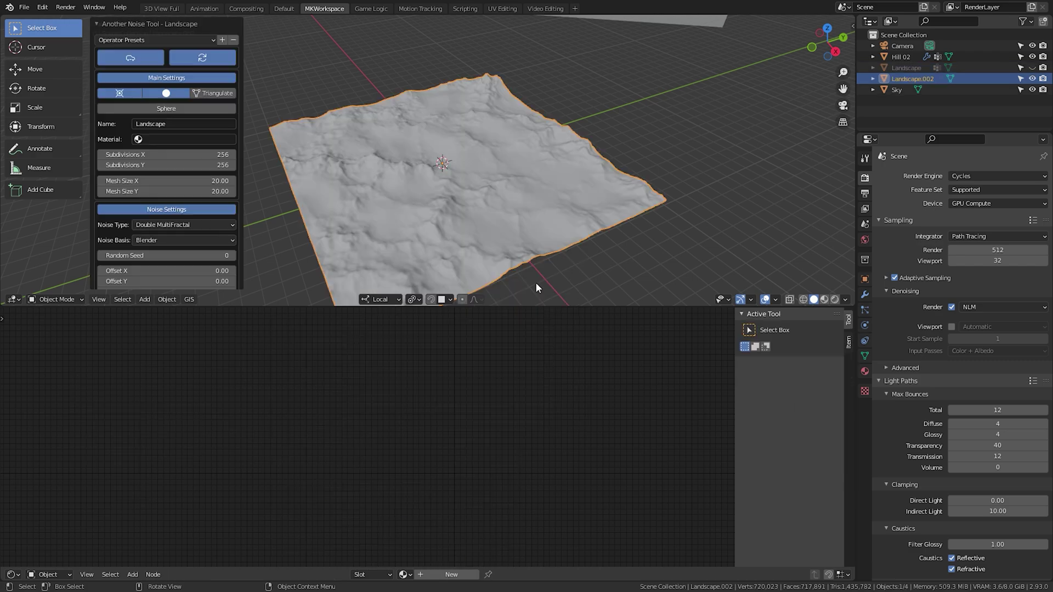
Apply the large terrain preset to the new landscape and call up UV unwrapping in Edit Mode
{"action": "left_click", "coordinate": [145, 39]}
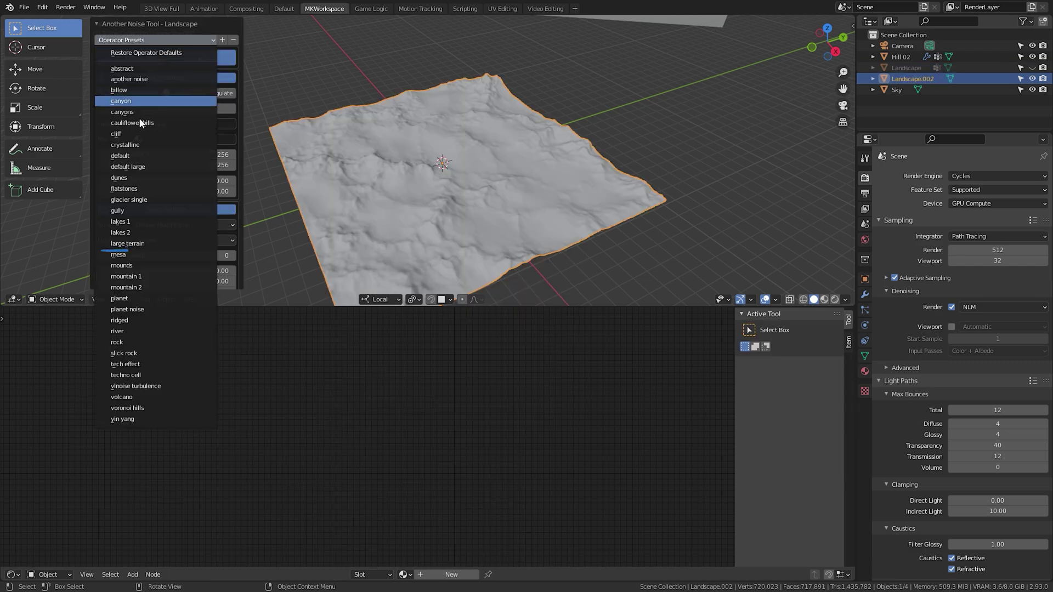
{"action": "left_click", "coordinate": [136, 244]}
{"action": "middle_click_drag", "start_coordinate": [454, 183], "coordinate": [482, 149]}
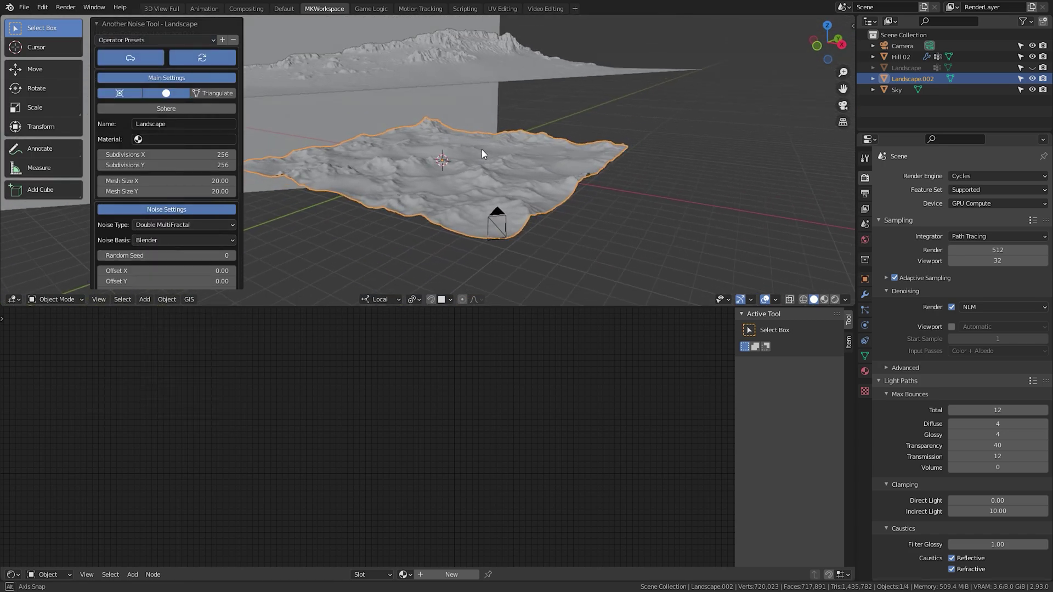
{"action": "key", "text": "Tab"}
{"action": "key", "text": "u"}
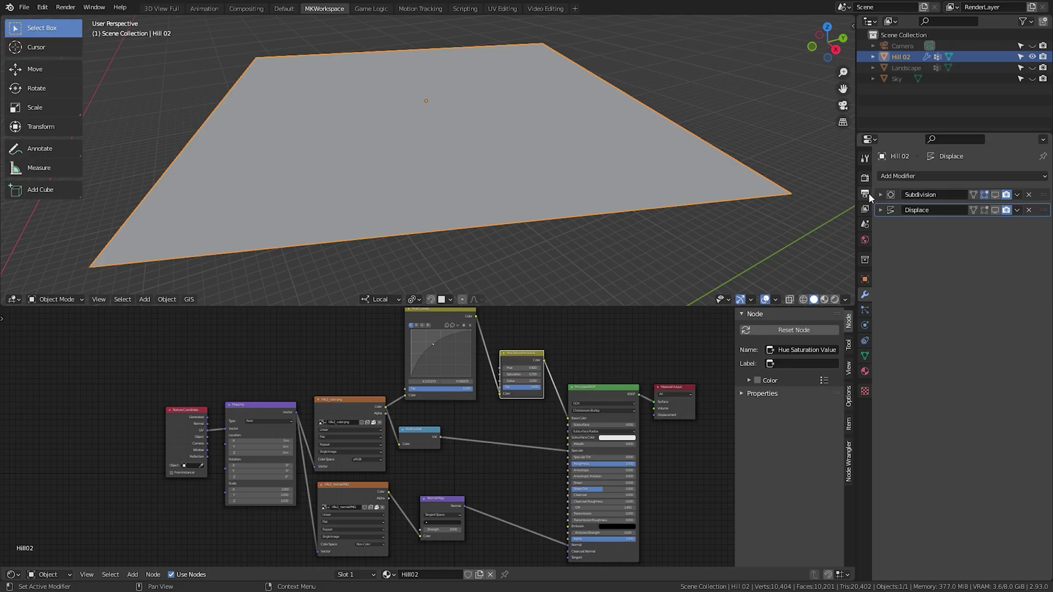
Expand Hill 02's Subdivision and Displace modifiers and enable both for display in the viewport
{"action": "left_click", "coordinate": [881, 195]}
{"action": "left_click", "coordinate": [994, 195]}
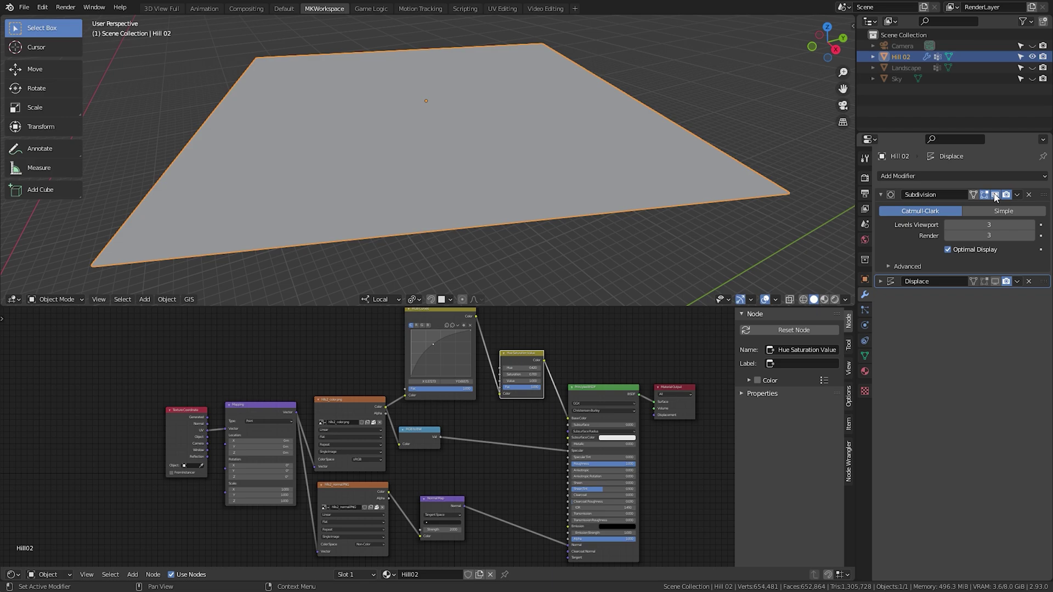
{"action": "left_click", "coordinate": [880, 281]}
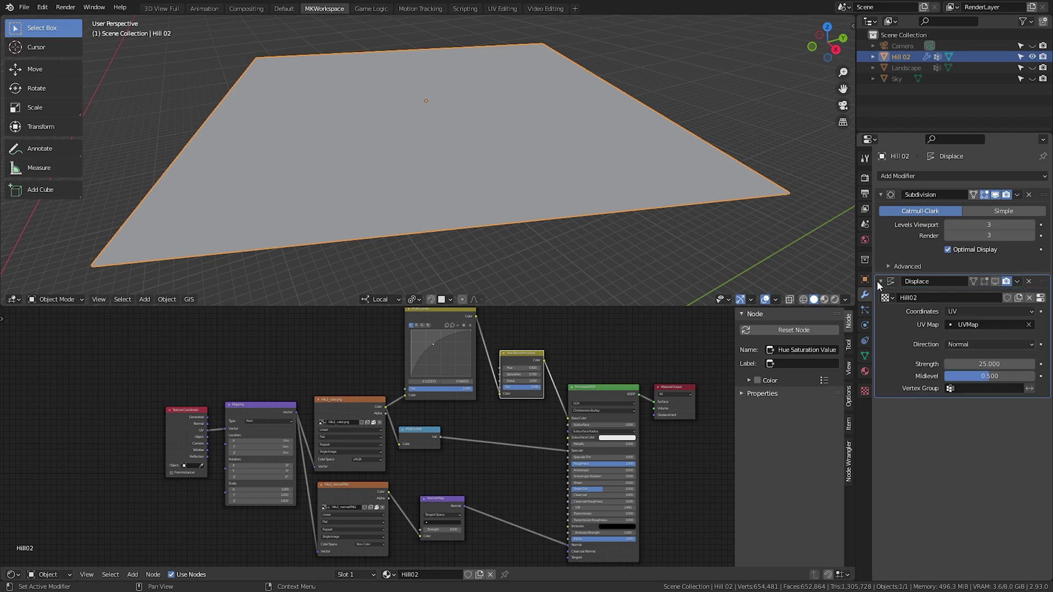
{"action": "left_click", "coordinate": [995, 281]}
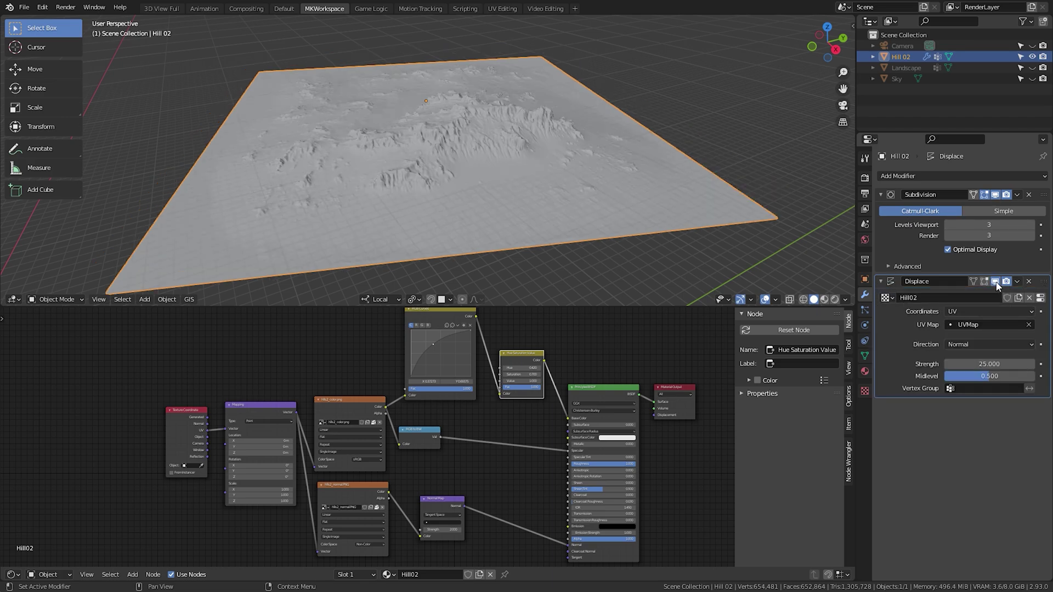
Review the image texture settings behind Hill 02's displacement and set the Displace modifier's strength to 25
{"action": "left_click", "coordinate": [864, 398]}
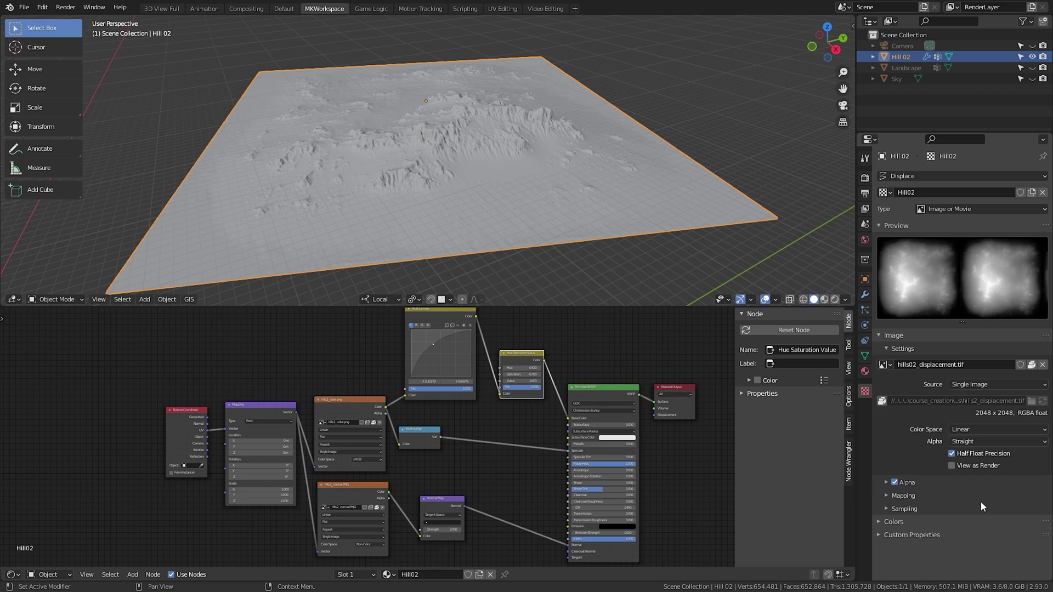
{"action": "middle_click_drag", "start_coordinate": [399, 171], "coordinate": [482, 177]}
{"action": "left_click", "coordinate": [865, 295]}
{"action": "left_click_drag", "start_coordinate": [901, 322], "coordinate": [1005, 323]}
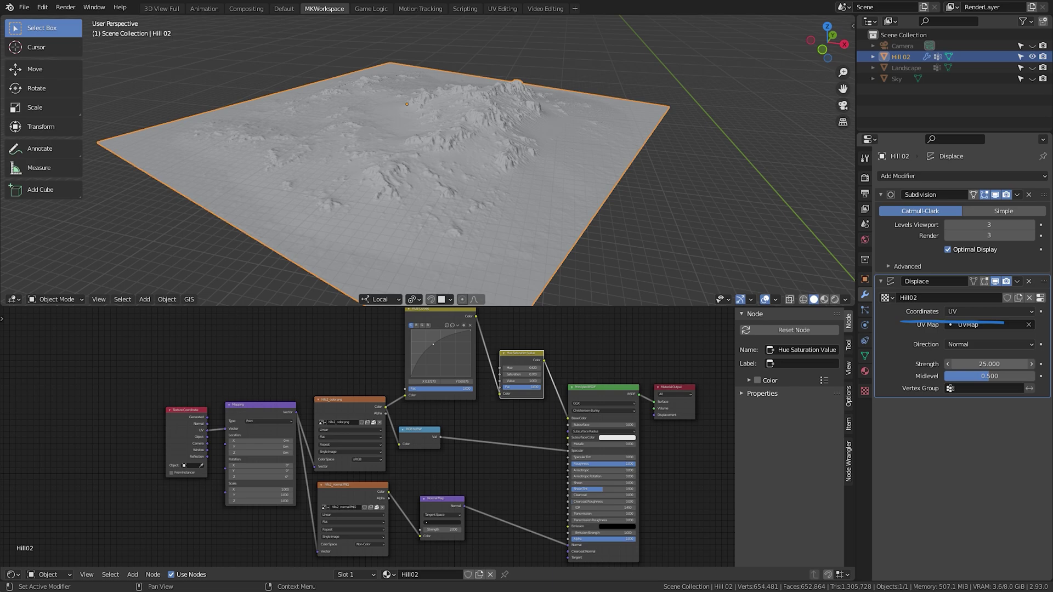
{"action": "left_click_drag", "start_coordinate": [912, 373], "coordinate": [1015, 373]}
{"action": "left_click", "coordinate": [995, 363]}
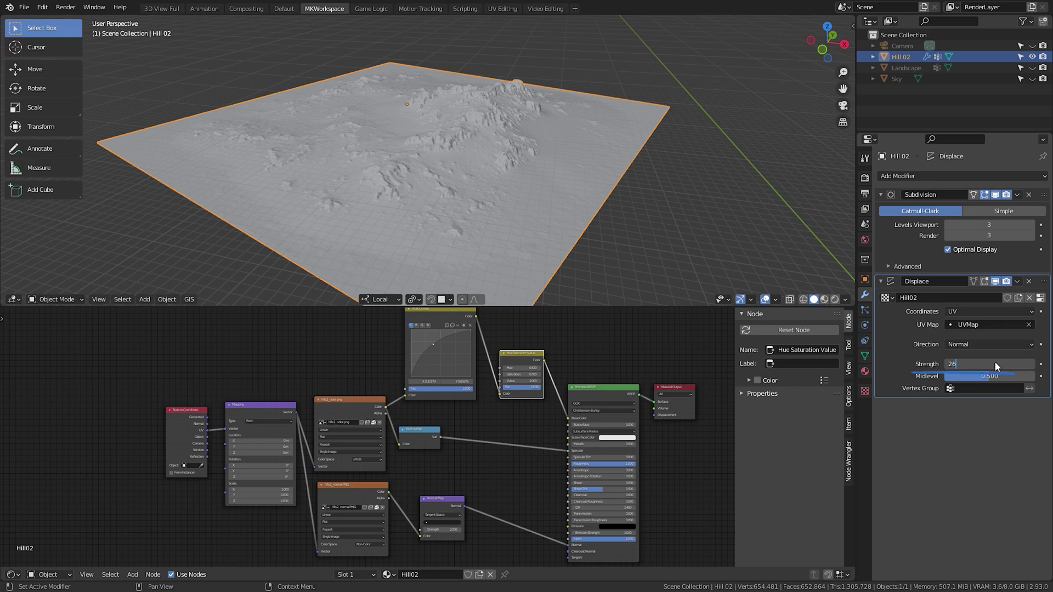
{"action": "type", "text": "25"}
{"action": "key", "text": "Return"}
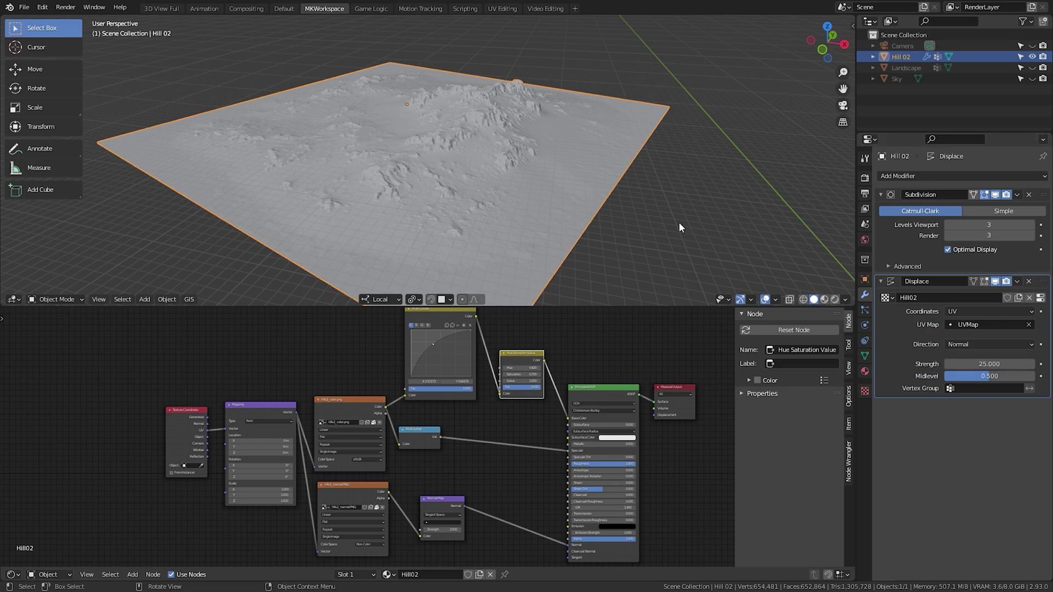
Leave local view and examine the Hill02 material's colour texture, RGB Curves, Hue Saturation Value, RGB to BW and normal map nodes
{"action": "left_click", "coordinate": [679, 221]}
{"action": "key", "text": "KP_Divide"}
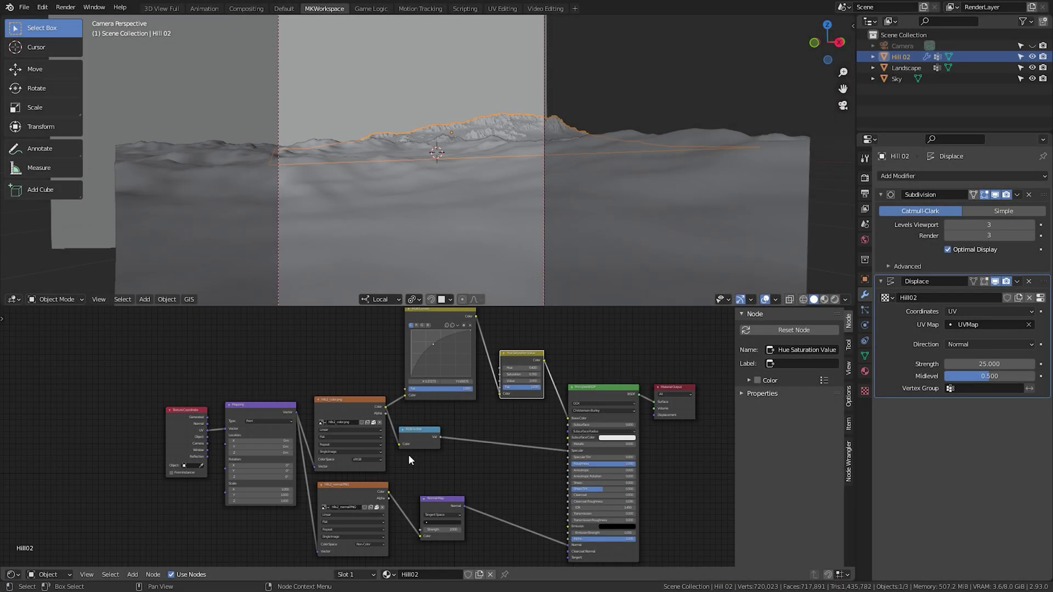
{"action": "scroll", "coordinate": [408, 454], "scroll_direction": "up", "scroll_amount": 3}
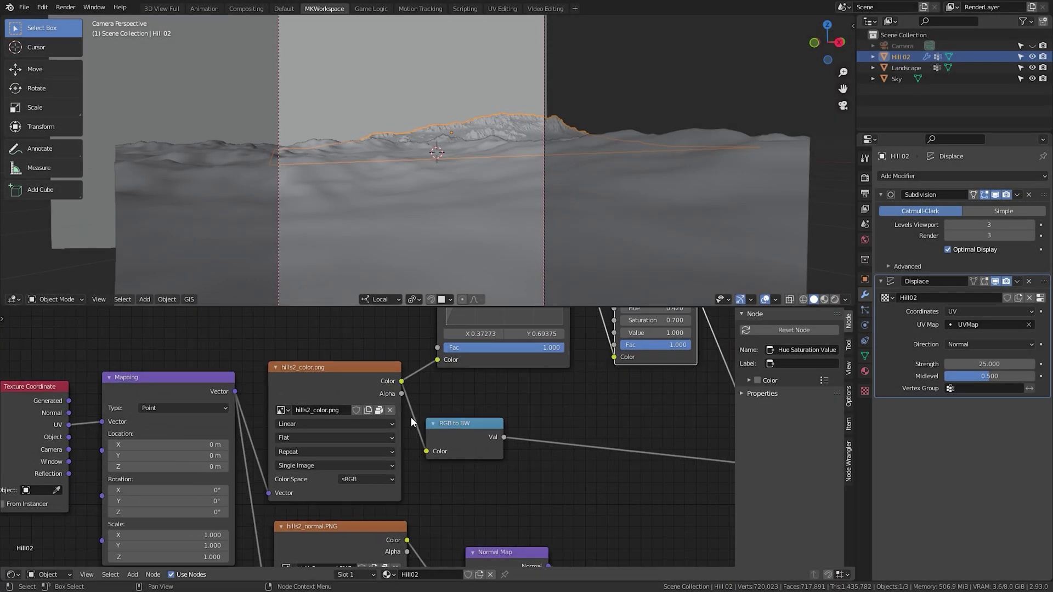
{"action": "middle_click_drag", "start_coordinate": [410, 416], "coordinate": [383, 529]}
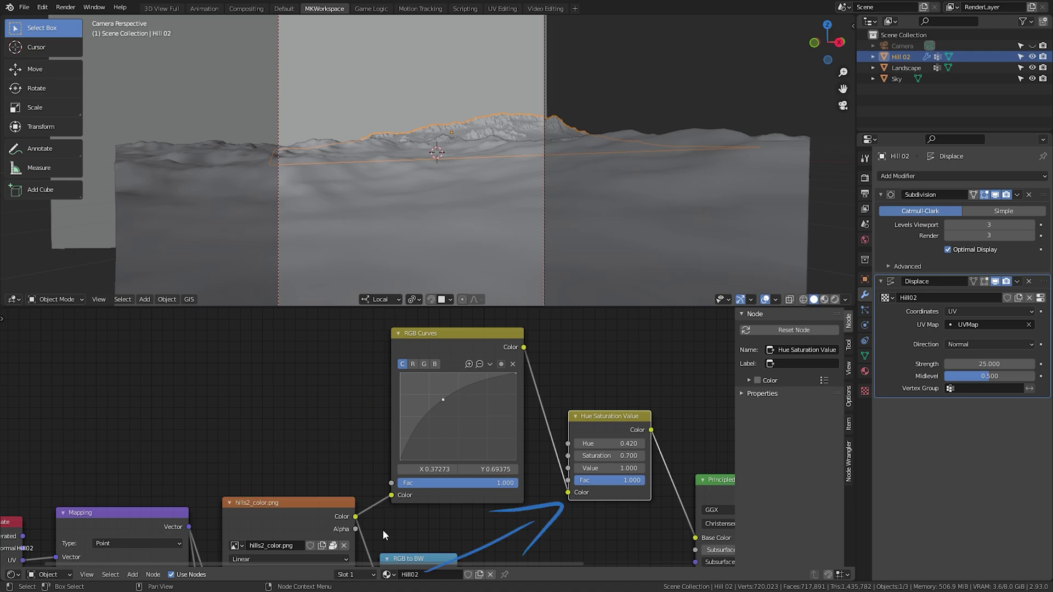
{"action": "scroll", "coordinate": [383, 529], "scroll_direction": "down", "scroll_amount": 3}
{"action": "middle_click_drag", "start_coordinate": [383, 529], "coordinate": [344, 419]}
{"action": "scroll", "coordinate": [370, 366], "scroll_direction": "up", "scroll_amount": 1}
{"action": "scroll", "coordinate": [370, 367], "scroll_direction": "up", "scroll_amount": 1}
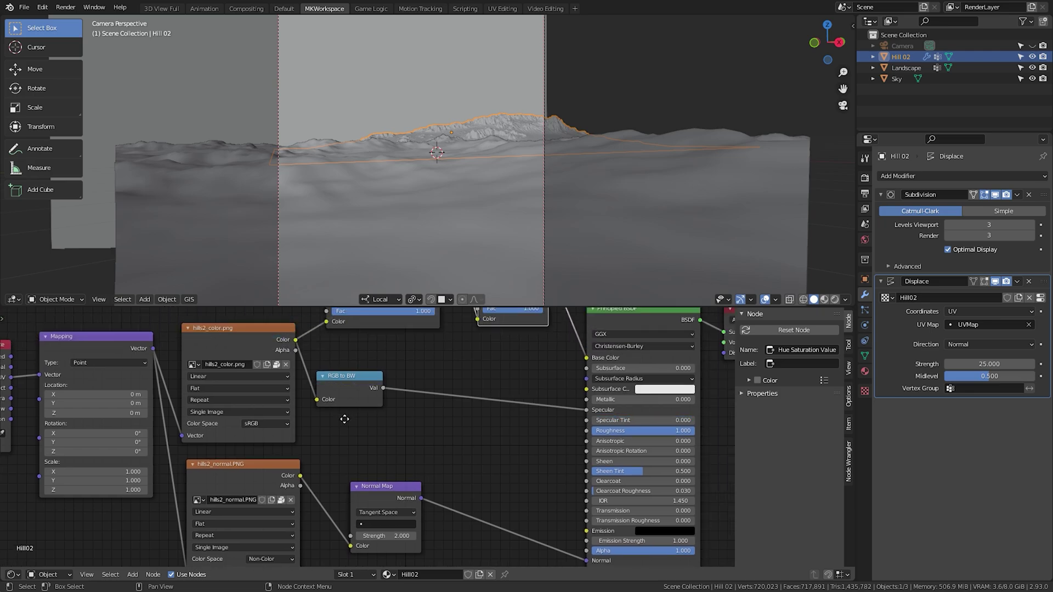
{"action": "middle_click_drag", "start_coordinate": [344, 419], "coordinate": [350, 396]}
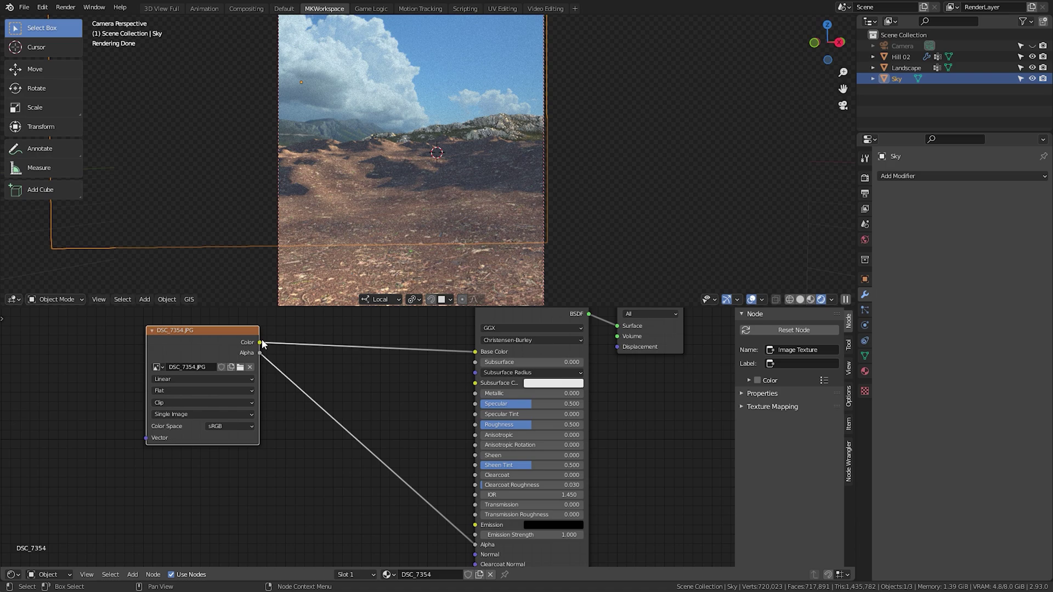
Feed the sky image's colour into the Principled BSDF's Emission through an RGB Curves node, lowering the curve's end point to about 0.31
{"action": "left_click_drag", "start_coordinate": [260, 343], "coordinate": [475, 525]}
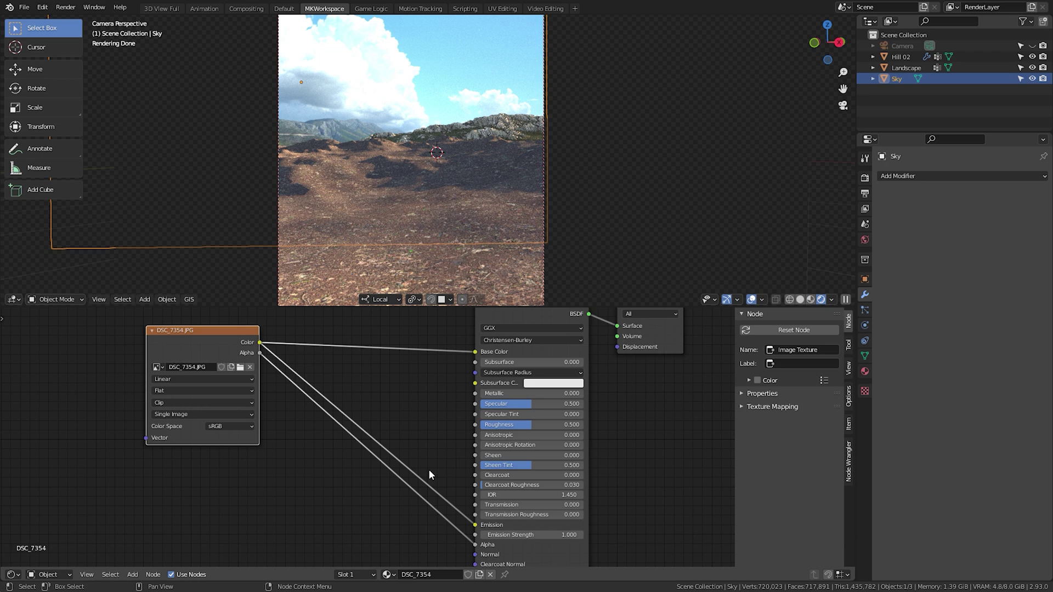
{"action": "key", "text": "shift+a"}
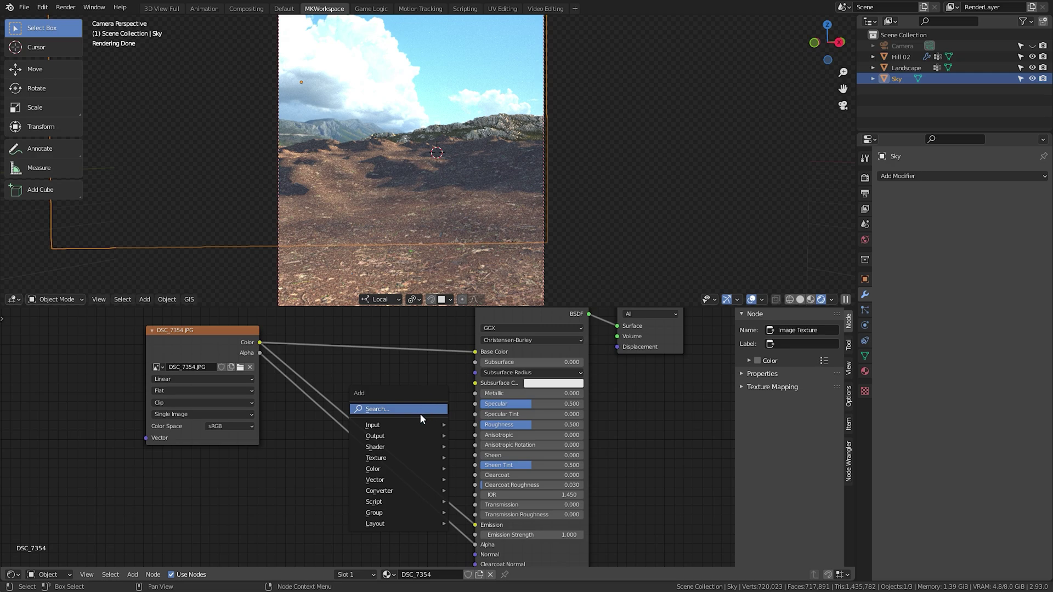
{"action": "type", "text": "rgb curves"}
{"action": "key", "text": "Return"}
{"action": "left_click", "coordinate": [349, 429]}
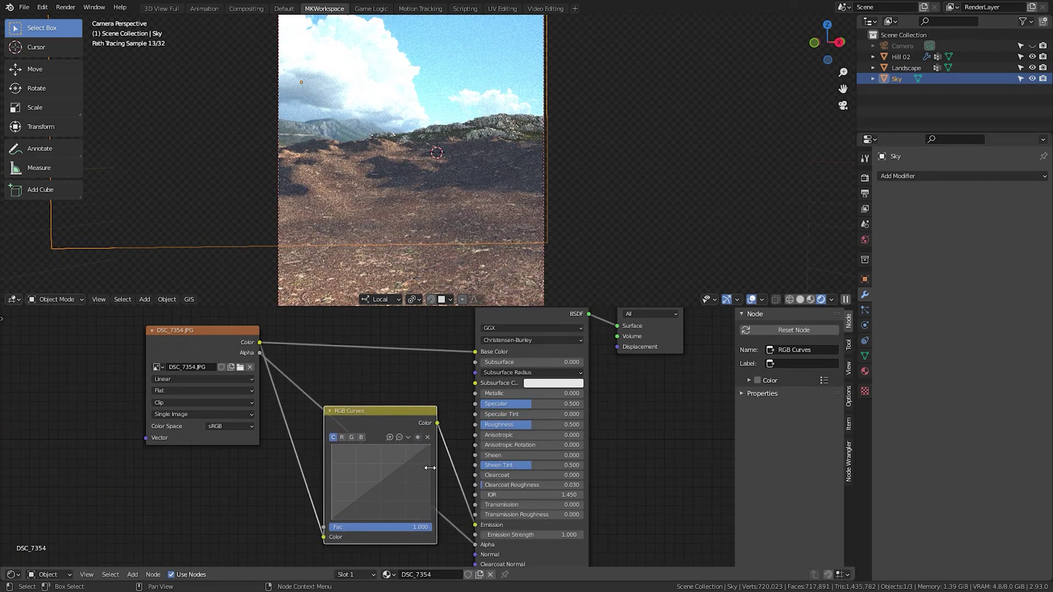
{"action": "left_click_drag", "start_coordinate": [429, 445], "coordinate": [432, 495]}
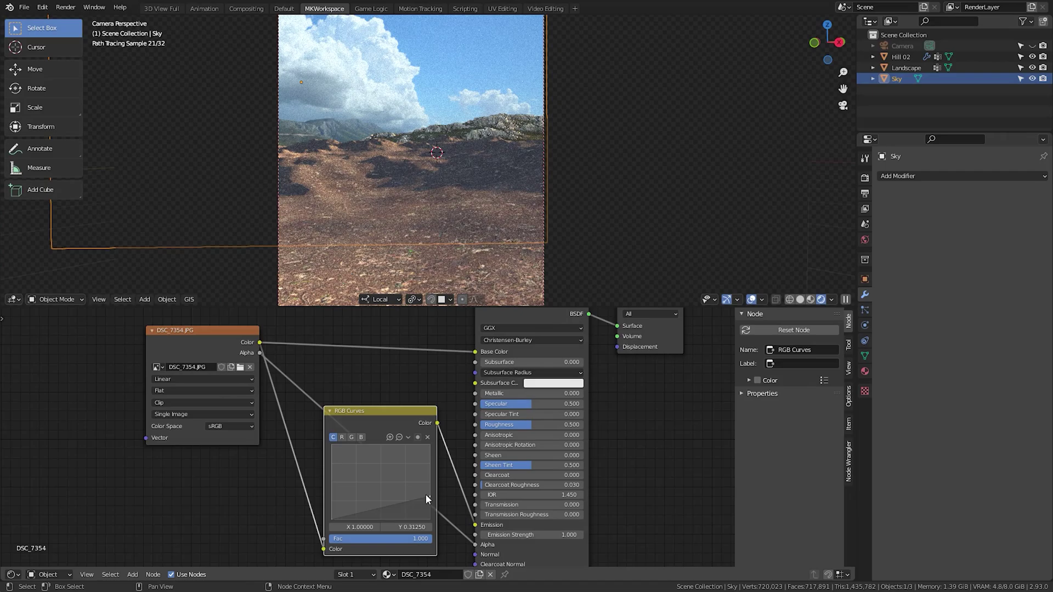
Move the RGB Curves node up between the sky image texture and the Principled BSDF
{"action": "left_click_drag", "start_coordinate": [395, 411], "coordinate": [400, 367]}
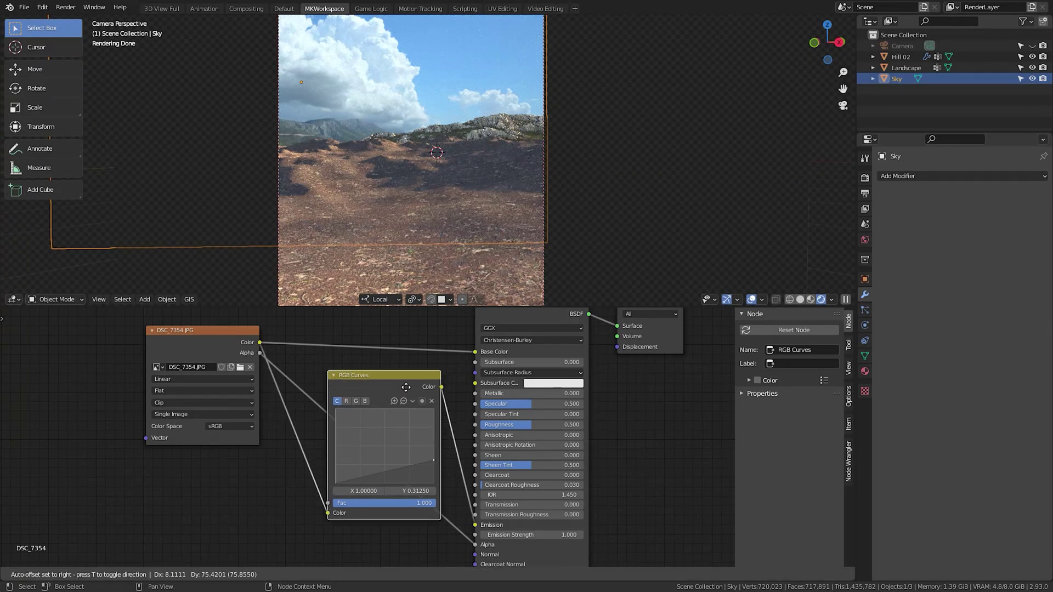
{"action": "mouse_move", "coordinate": [571, 404]}
{"action": "left_mouse_down"}
{"action": "mouse_move", "coordinate": [494, 404]}
{"action": "mouse_move", "coordinate": [597, 419]}
{"action": "mouse_move", "coordinate": [639, 444]}
{"action": "left_mouse_up"}
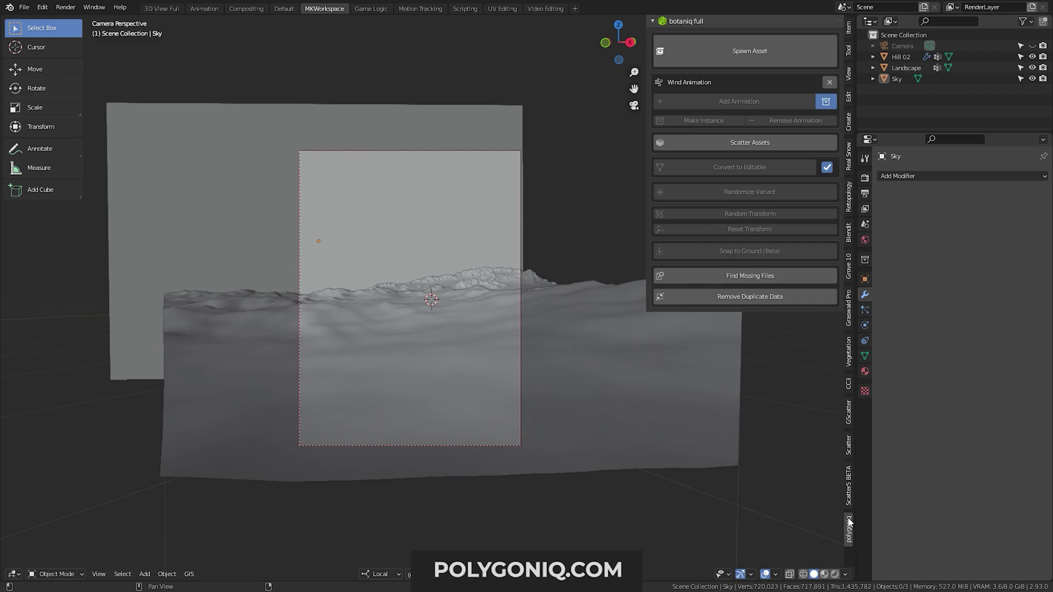
Open botaniq's Spawn Asset dialog, set the category to coniferous and browse its assets
{"action": "left_click", "coordinate": [730, 58]}
{"action": "left_click", "coordinate": [738, 100]}
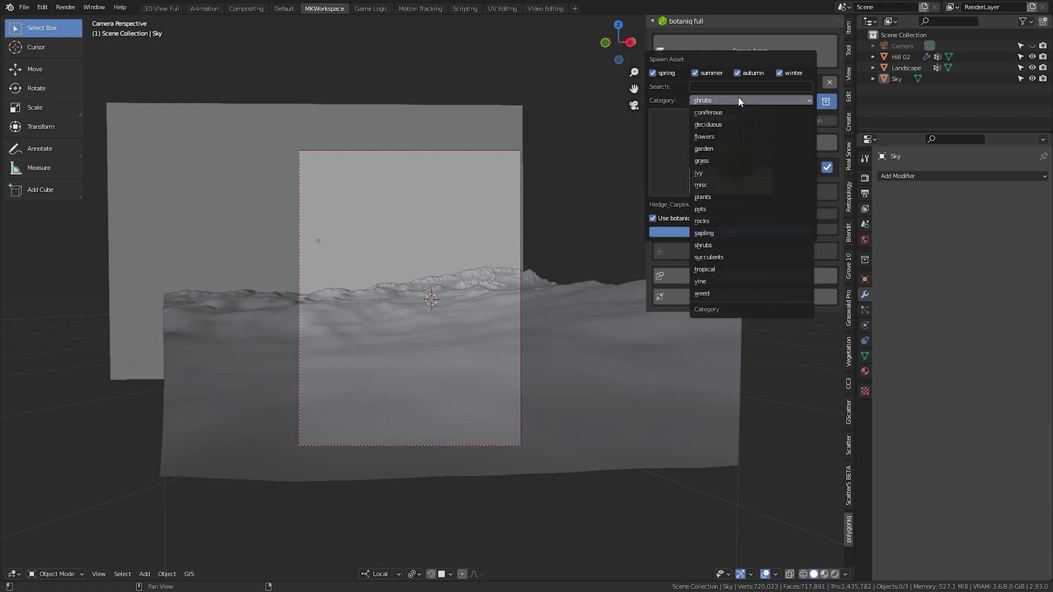
{"action": "left_click", "coordinate": [738, 112]}
{"action": "left_click", "coordinate": [739, 137]}
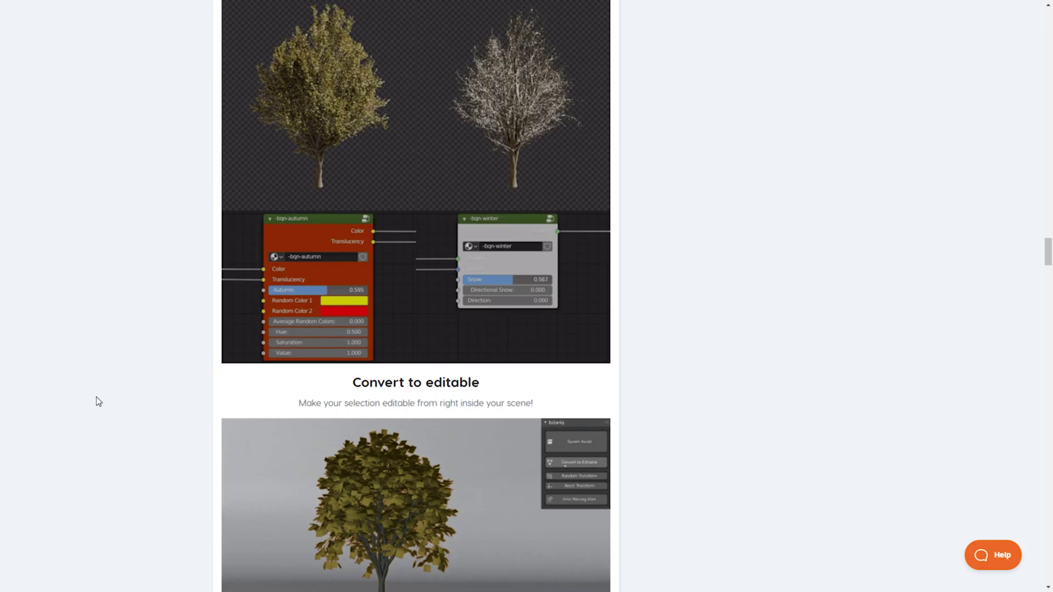
Examine the botaniq product page's plant overview, from grasses, weeds and flowers through conifers and shrubs to tropical palms
{"action": "scroll", "coordinate": [97, 402], "scroll_direction": "down", "scroll_amount": 5}
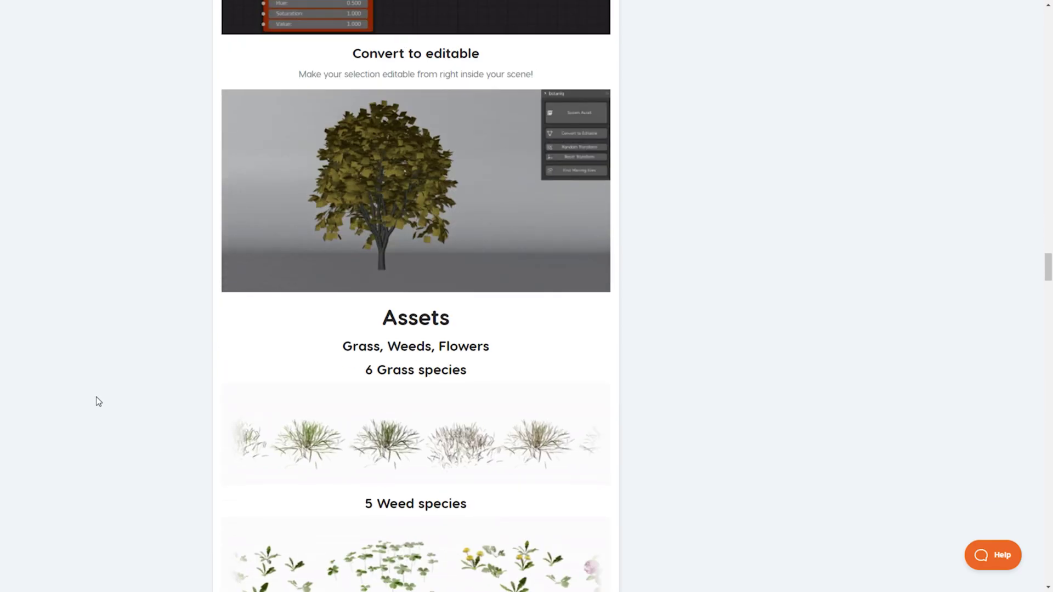
{"action": "scroll", "coordinate": [97, 402], "scroll_direction": "down", "scroll_amount": 6}
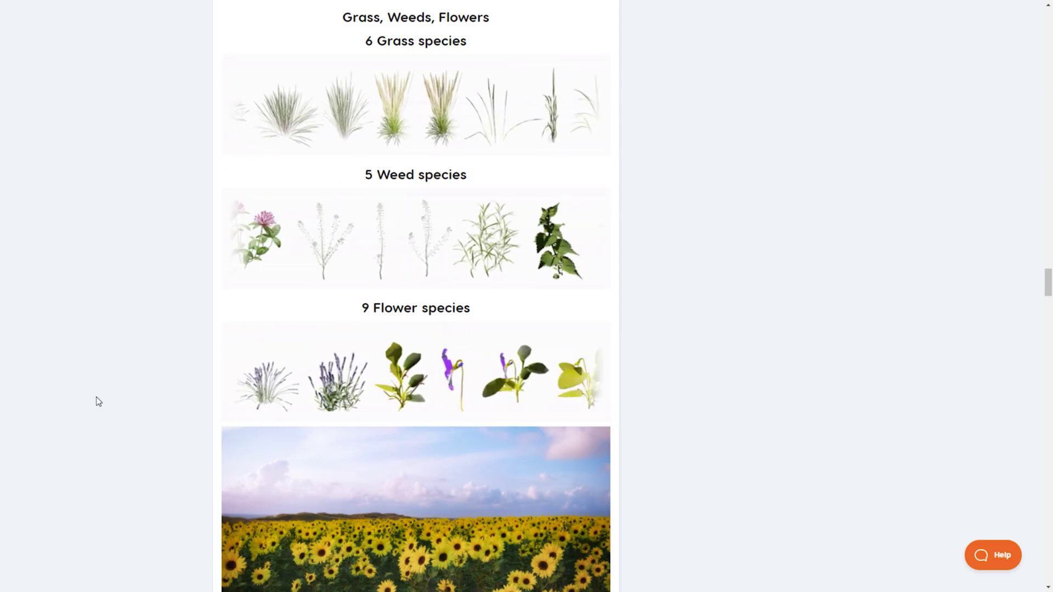
{"action": "scroll", "coordinate": [97, 402], "scroll_direction": "down", "scroll_amount": 5}
{"action": "scroll", "coordinate": [109, 378], "scroll_direction": "down", "scroll_amount": 7}
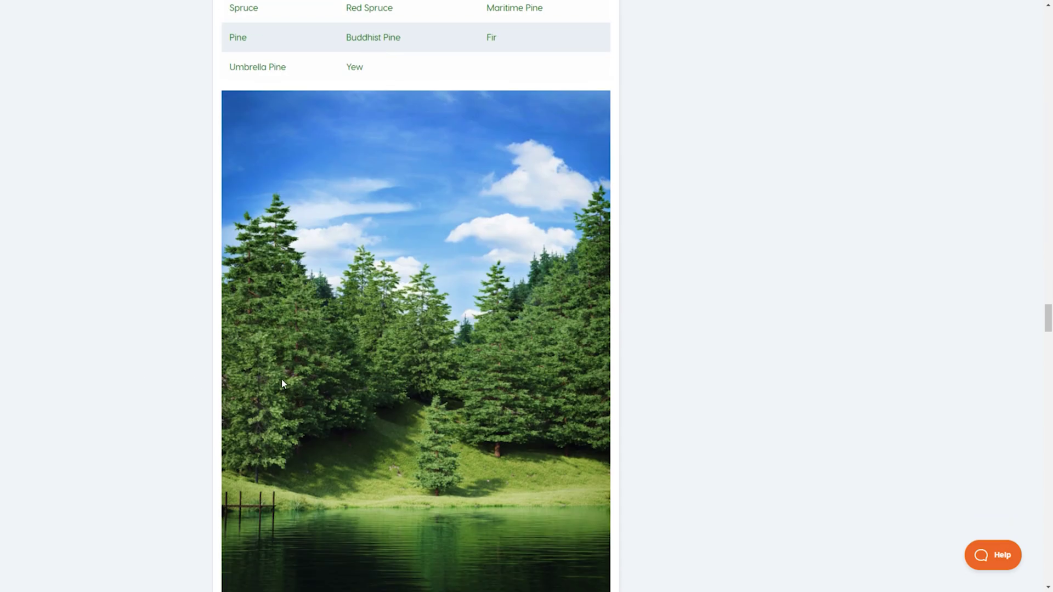
{"action": "scroll", "coordinate": [638, 381], "scroll_direction": "down", "scroll_amount": 20}
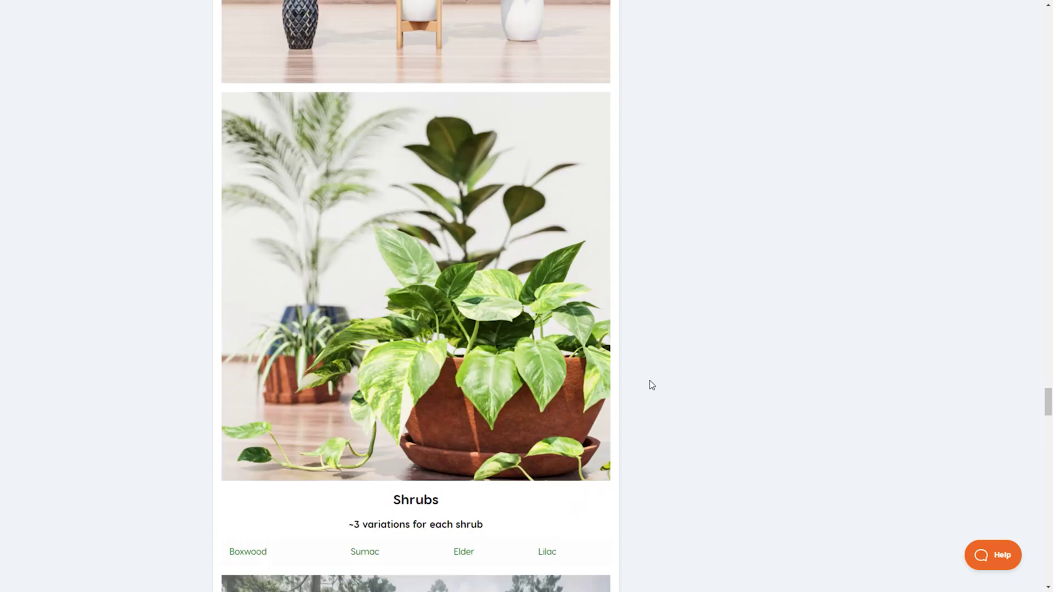
{"action": "scroll", "coordinate": [652, 385], "scroll_direction": "down", "scroll_amount": 7}
{"action": "scroll", "coordinate": [651, 385], "scroll_direction": "down", "scroll_amount": 20}
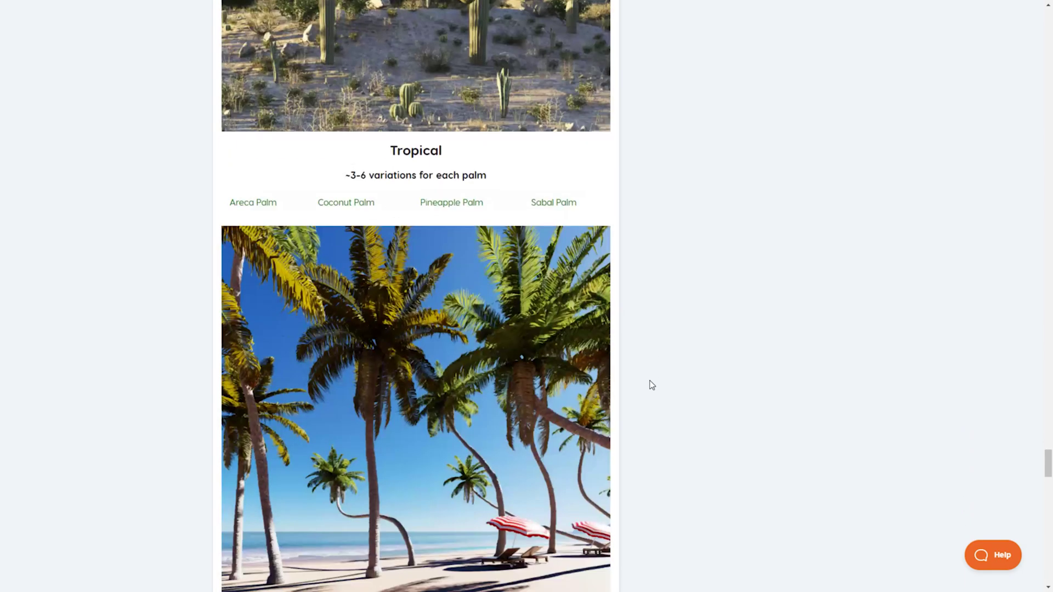
{"action": "scroll", "coordinate": [652, 386], "scroll_direction": "down", "scroll_amount": 1}
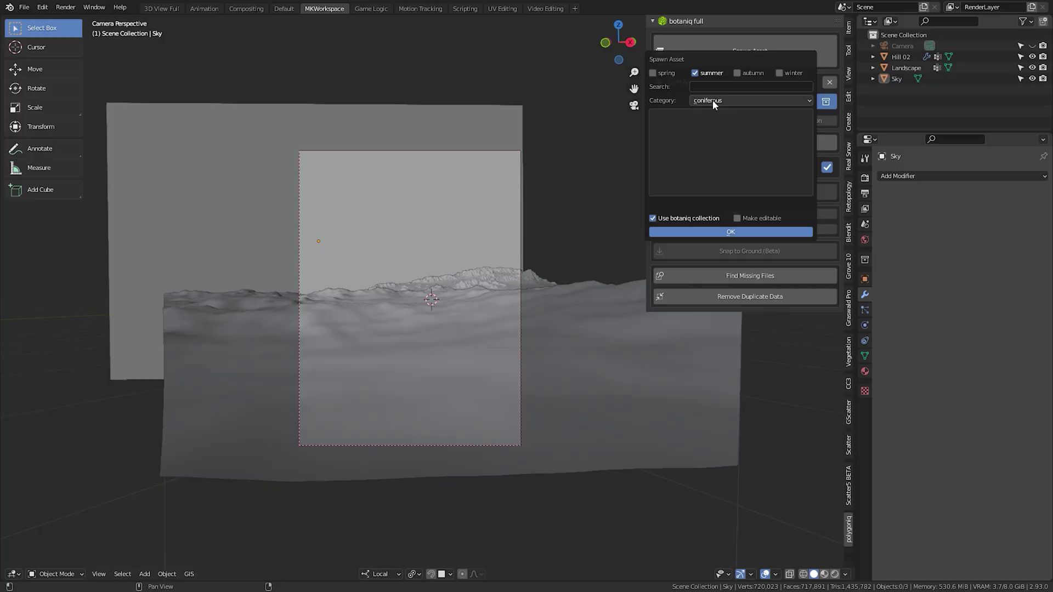
Spawn the coniferous pine asset Tree_Pinus-ponderosa_A_spring-summer-autumn into the scene, using the botaniq collection
{"action": "left_click", "coordinate": [713, 134]}
{"action": "left_click", "coordinate": [779, 376]}
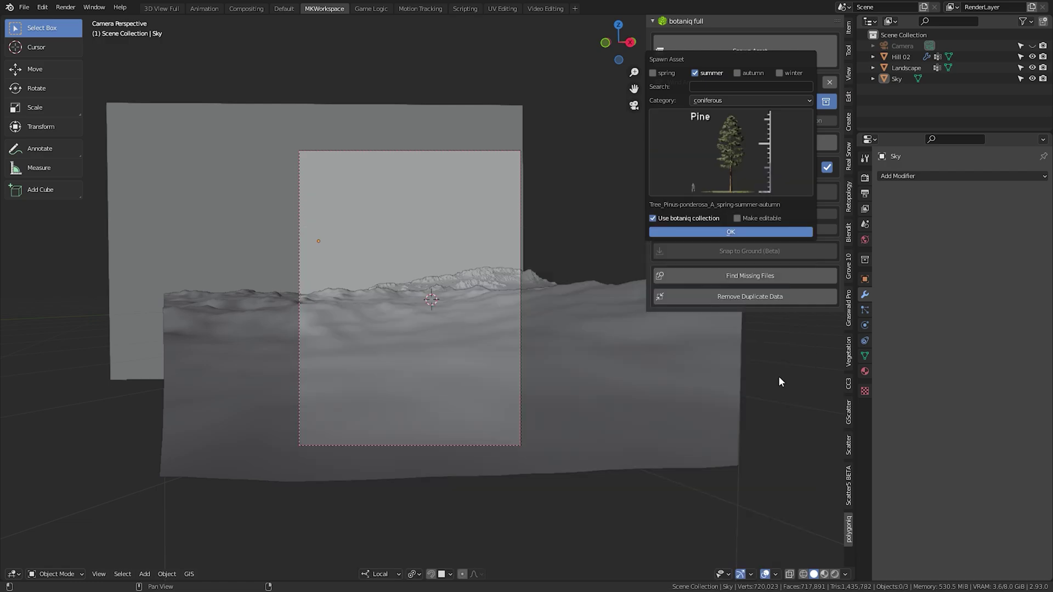
{"action": "left_click", "coordinate": [749, 235]}
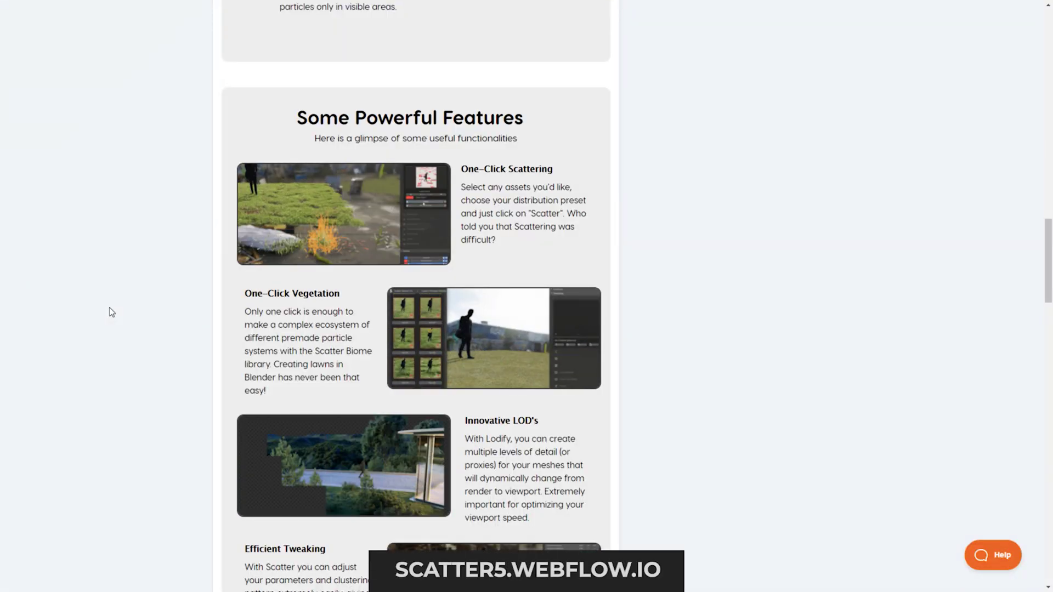
Read through the feature list on the Scatter product page, from one-click scattering to the various masks and curve pathway
{"action": "scroll", "coordinate": [112, 312], "scroll_direction": "down", "scroll_amount": 6}
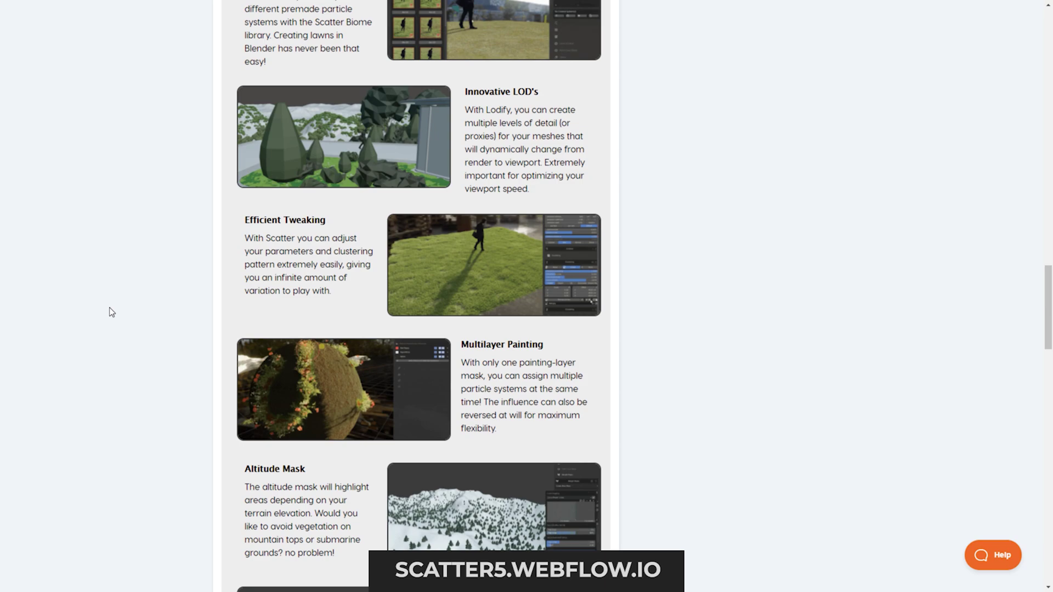
{"action": "scroll", "coordinate": [111, 313], "scroll_direction": "down", "scroll_amount": 6}
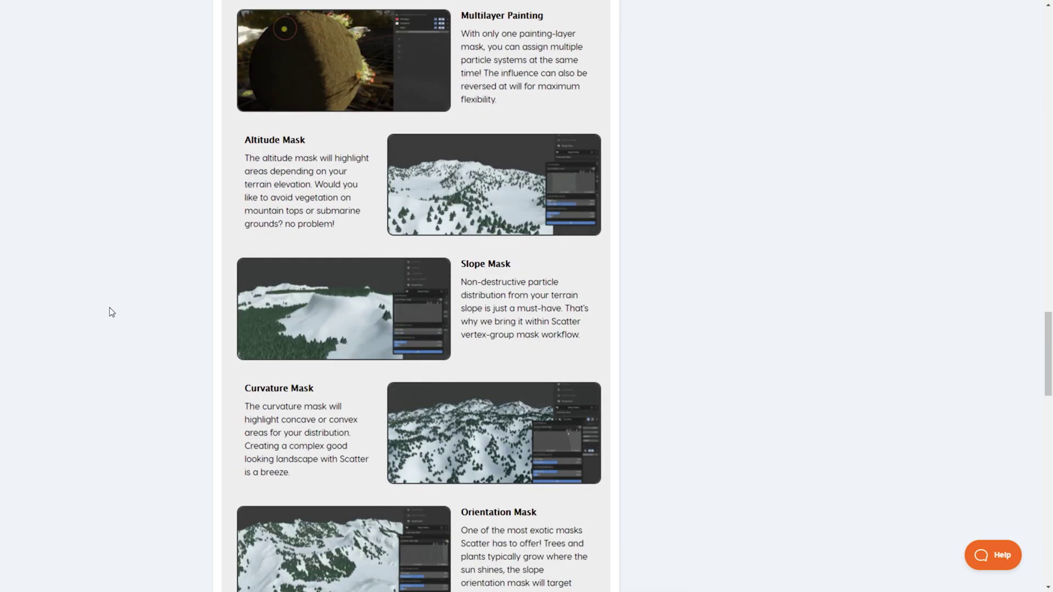
{"action": "scroll", "coordinate": [111, 312], "scroll_direction": "down", "scroll_amount": 5}
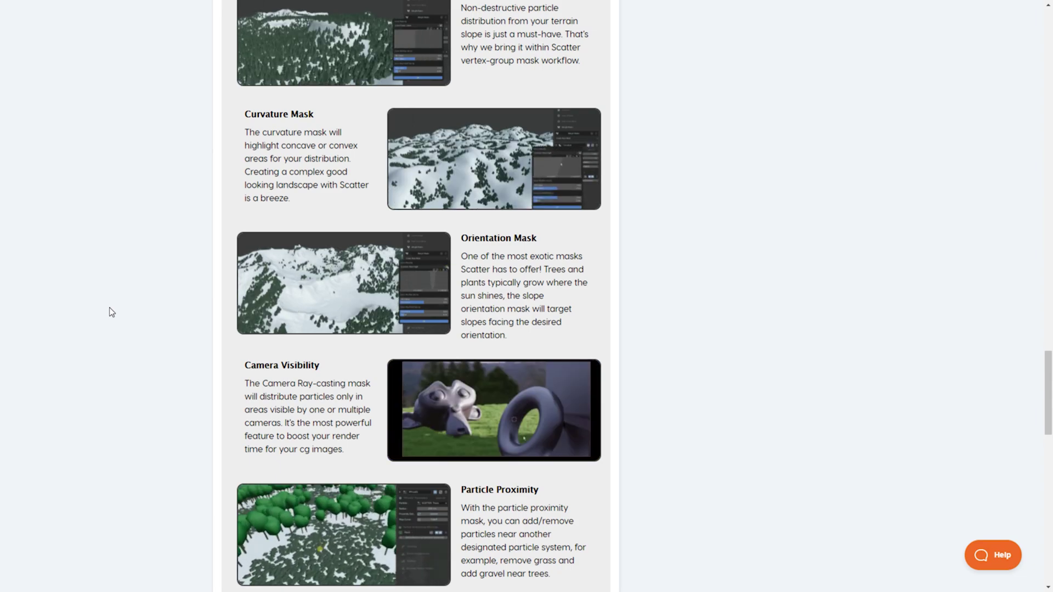
{"action": "scroll", "coordinate": [112, 312], "scroll_direction": "down", "scroll_amount": 6}
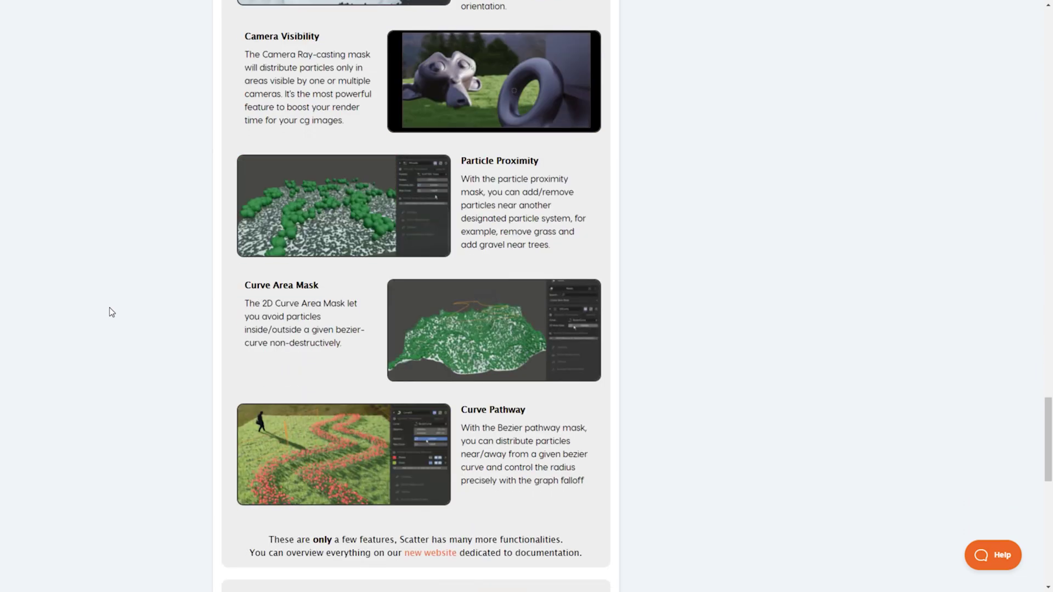
{"action": "scroll", "coordinate": [111, 312], "scroll_direction": "down", "scroll_amount": 4}
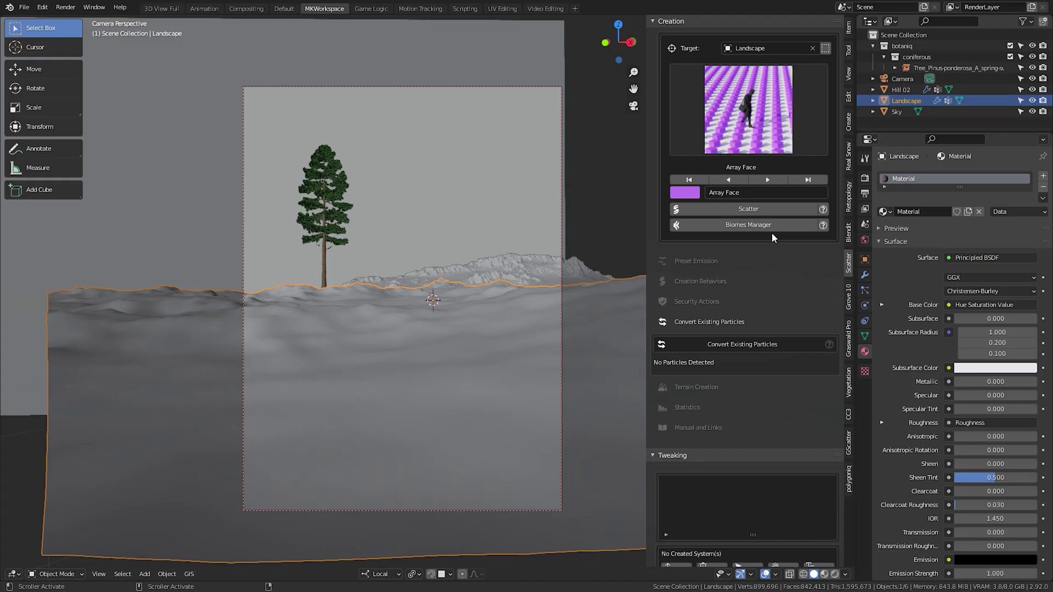
Scatter the B Rockplain 07 biome from the Biomes Manager onto the Landscape object and close the manager
{"action": "left_click", "coordinate": [772, 231]}
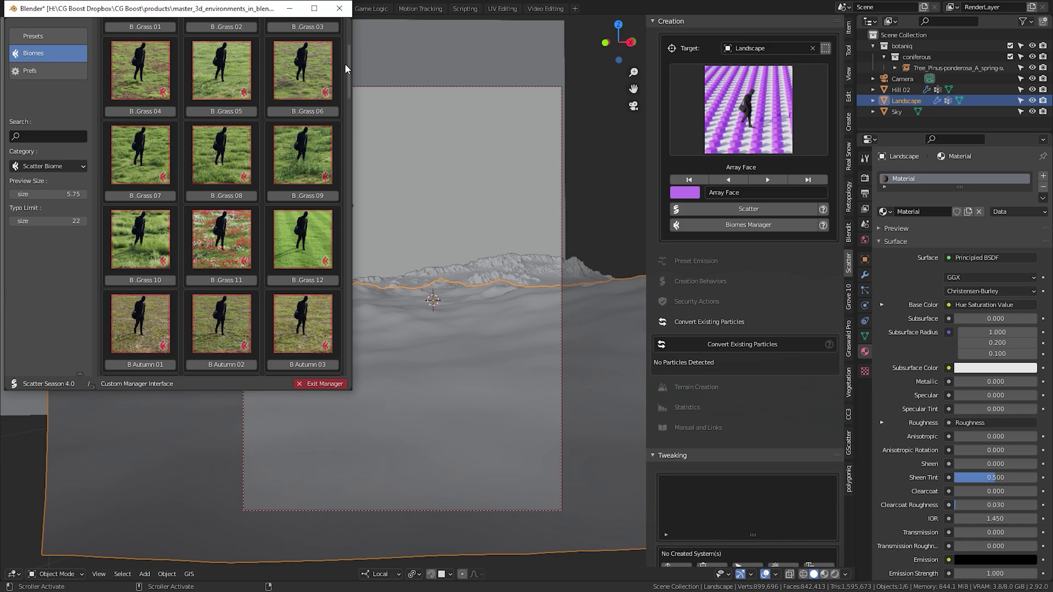
{"action": "left_click_drag", "start_coordinate": [349, 65], "coordinate": [338, 296]}
{"action": "scroll", "coordinate": [338, 291], "scroll_direction": "down", "scroll_amount": 5}
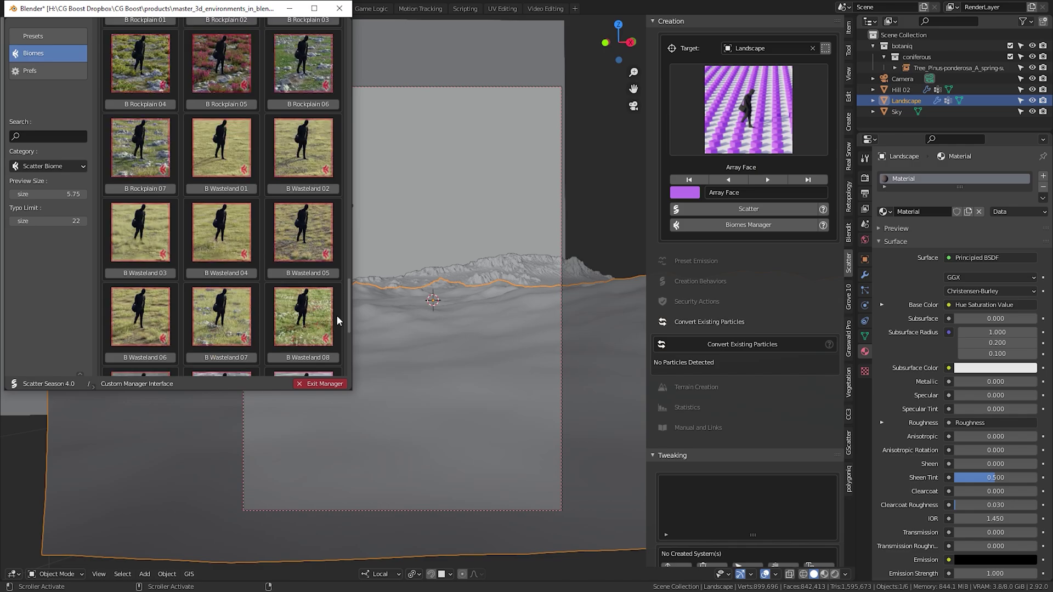
{"action": "scroll", "coordinate": [336, 308], "scroll_direction": "up", "scroll_amount": 5}
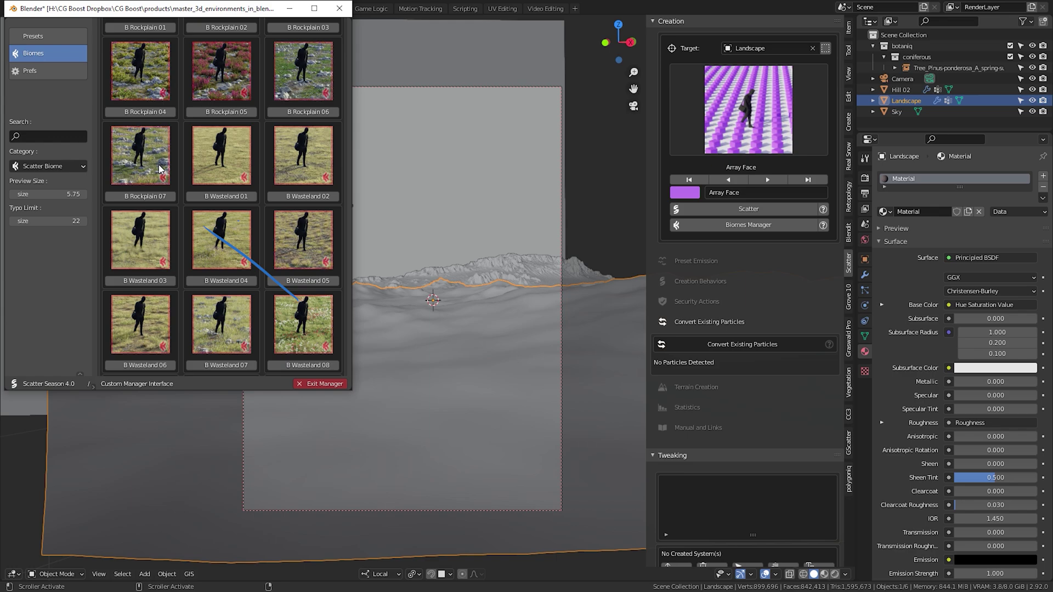
{"action": "left_click", "coordinate": [153, 198]}
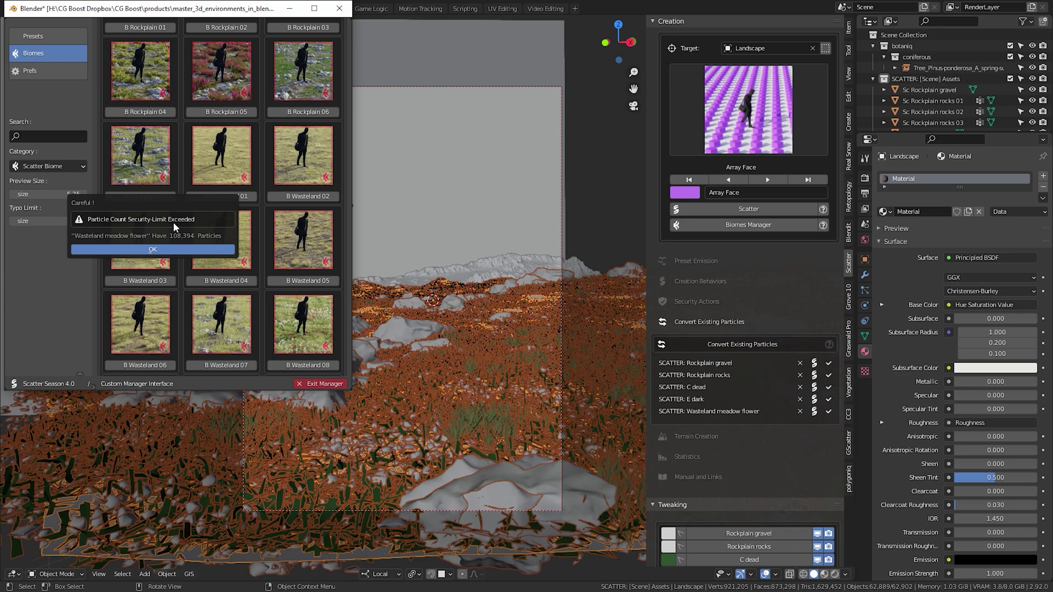
{"action": "left_click", "coordinate": [168, 250]}
{"action": "left_click", "coordinate": [337, 11]}
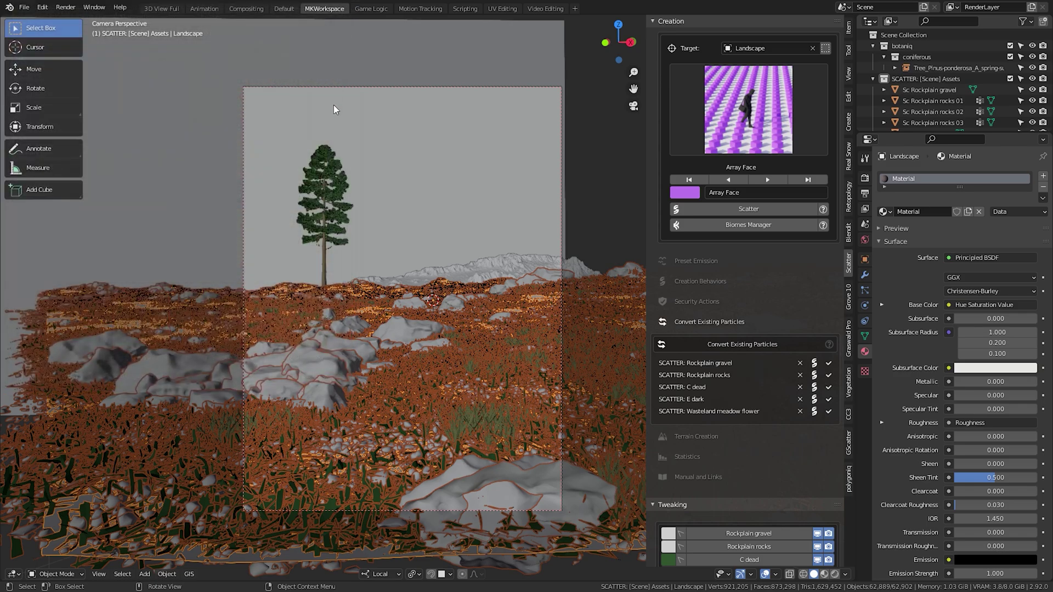
Hide the E dark, C dead, Rockplain rocks and Rockplain gravel particle systems in the viewport
{"action": "scroll", "coordinate": [784, 351], "scroll_direction": "down", "scroll_amount": 6}
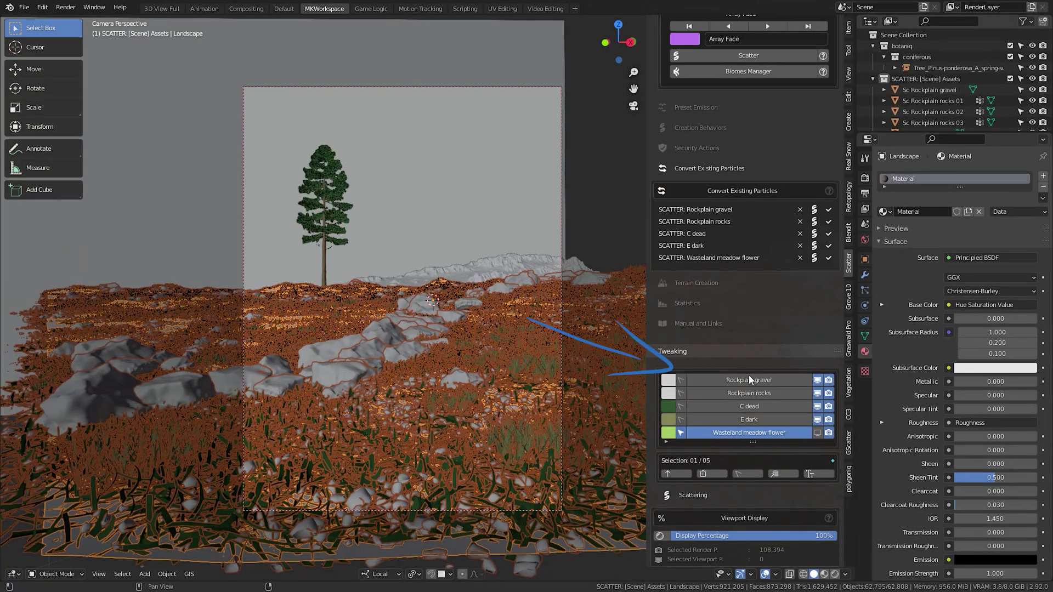
{"action": "left_click", "coordinate": [817, 420]}
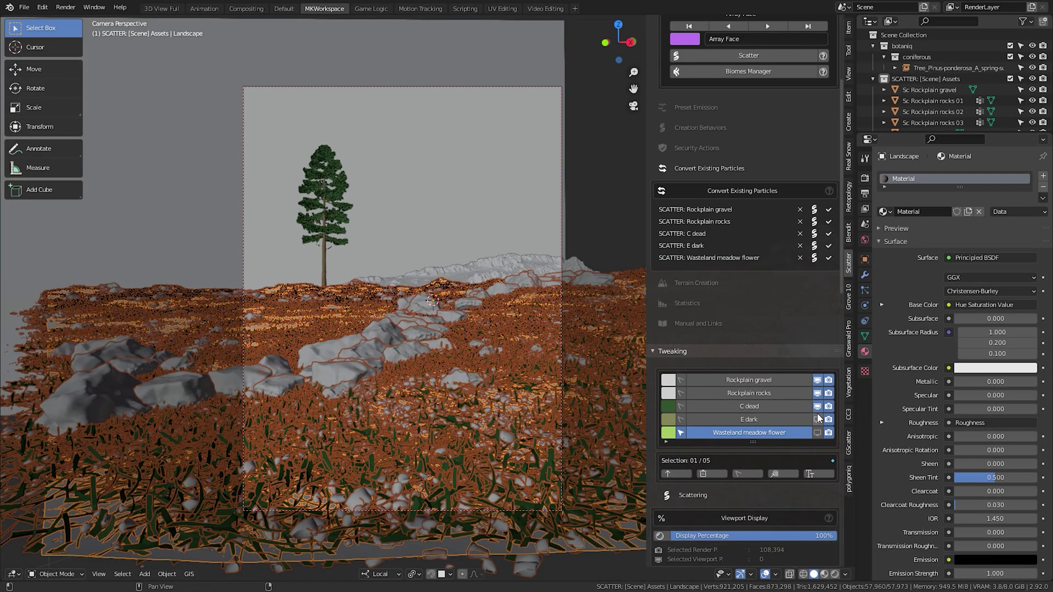
{"action": "left_click_drag", "start_coordinate": [818, 402], "coordinate": [817, 383]}
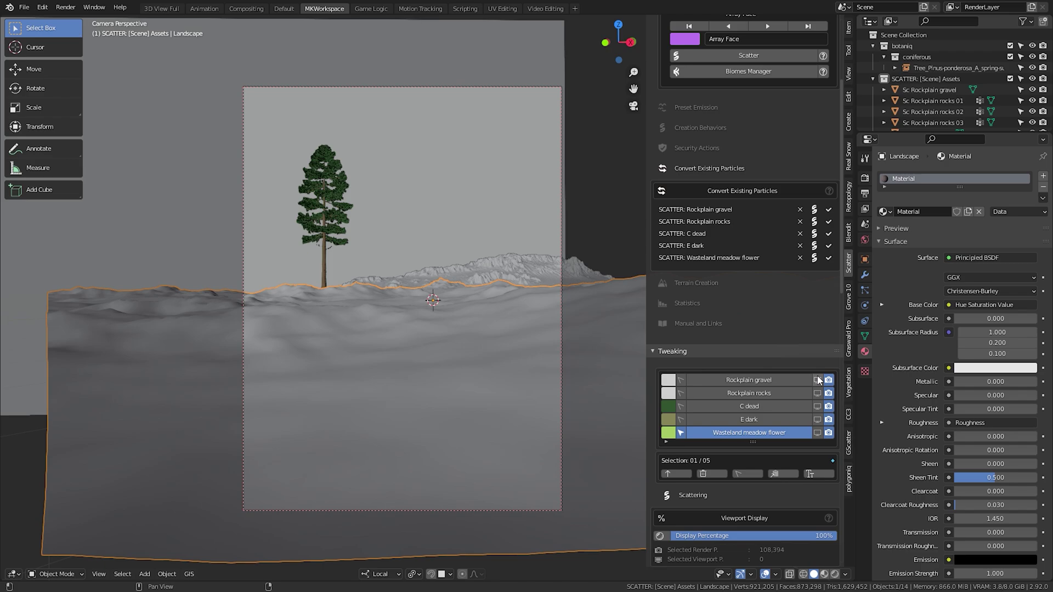
Show the Rockplain gravel, Rockplain rocks, C dead, E dark and Wasteland meadow flower systems in the viewport one by one
{"action": "left_click", "coordinate": [817, 380]}
{"action": "left_click", "coordinate": [817, 393]}
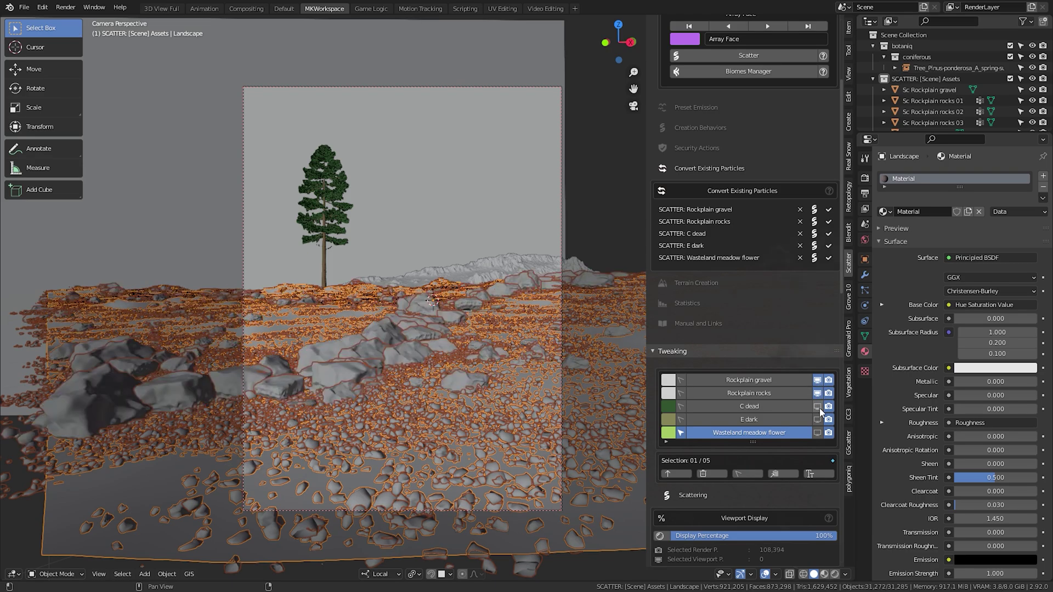
{"action": "left_click", "coordinate": [817, 406]}
{"action": "left_click", "coordinate": [817, 420]}
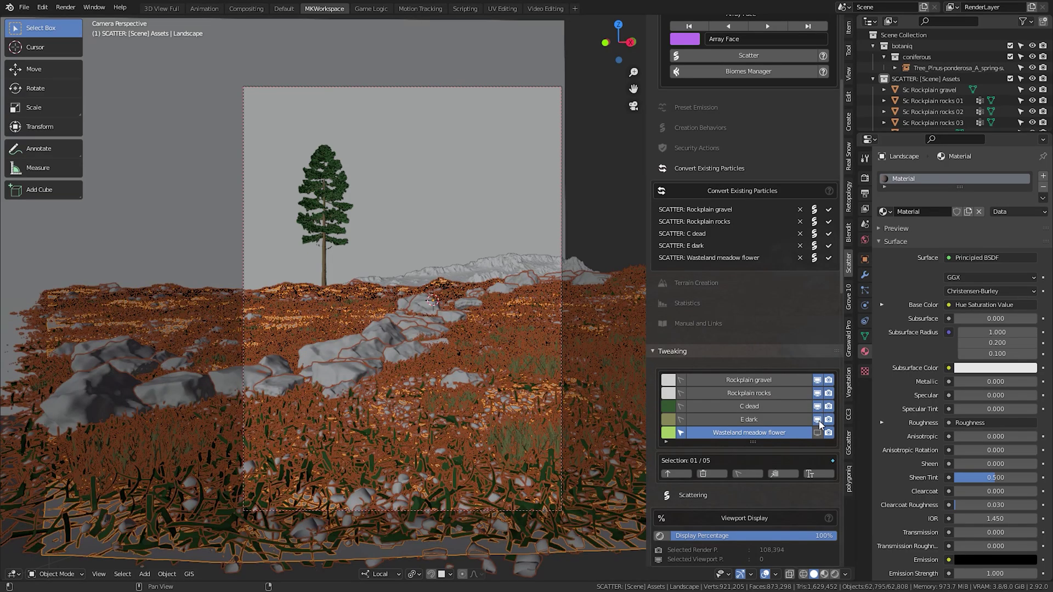
{"action": "left_click", "coordinate": [818, 433]}
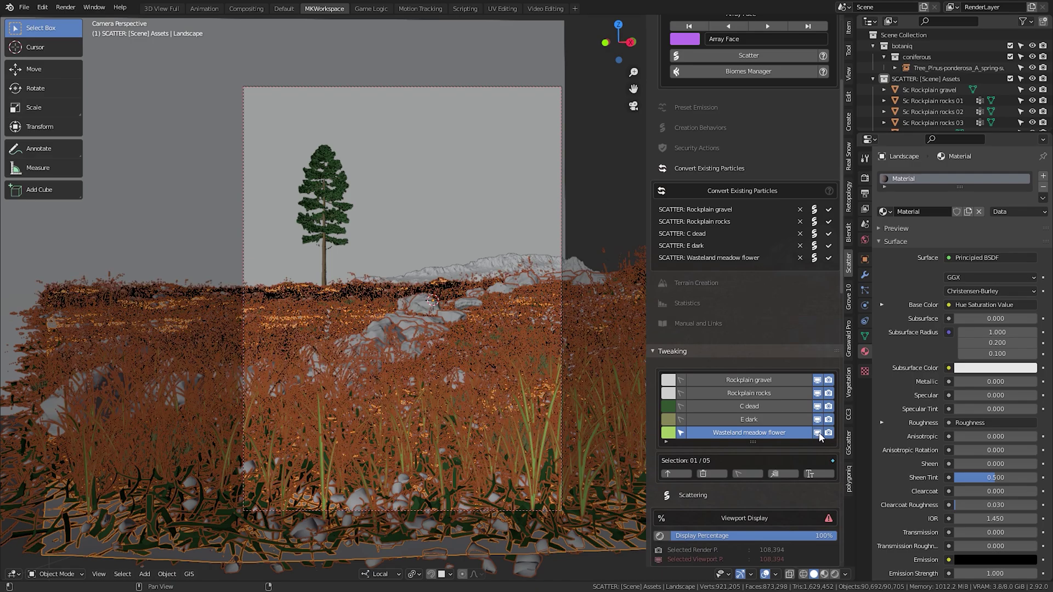
Select the Rockplain rocks particle system and set its emission seed to 9058
{"action": "scroll", "coordinate": [797, 357], "scroll_direction": "down", "scroll_amount": 5}
{"action": "scroll", "coordinate": [788, 331], "scroll_direction": "down", "scroll_amount": 2}
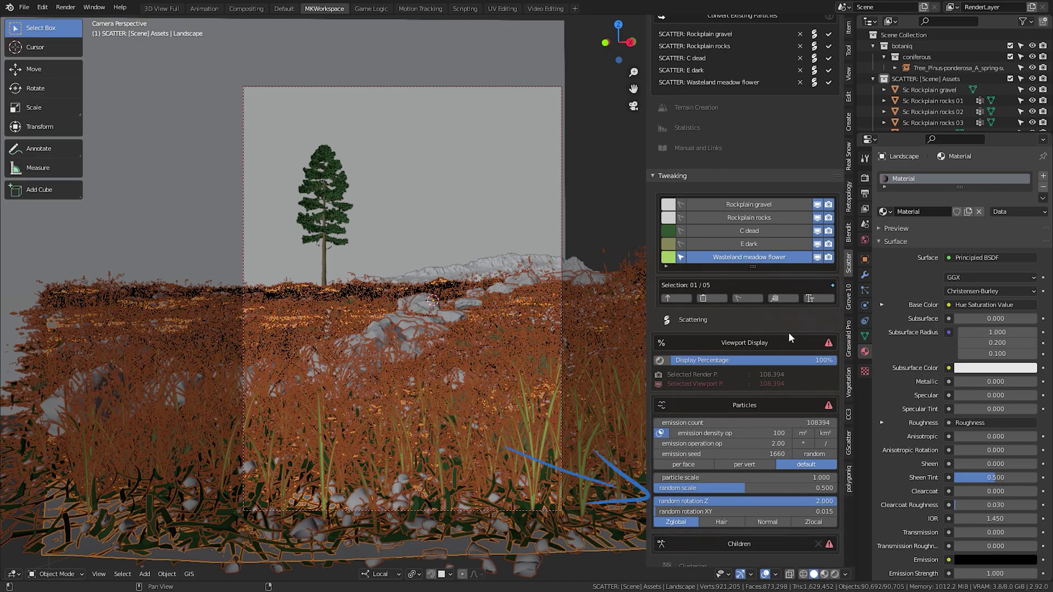
{"action": "left_click", "coordinate": [824, 455]}
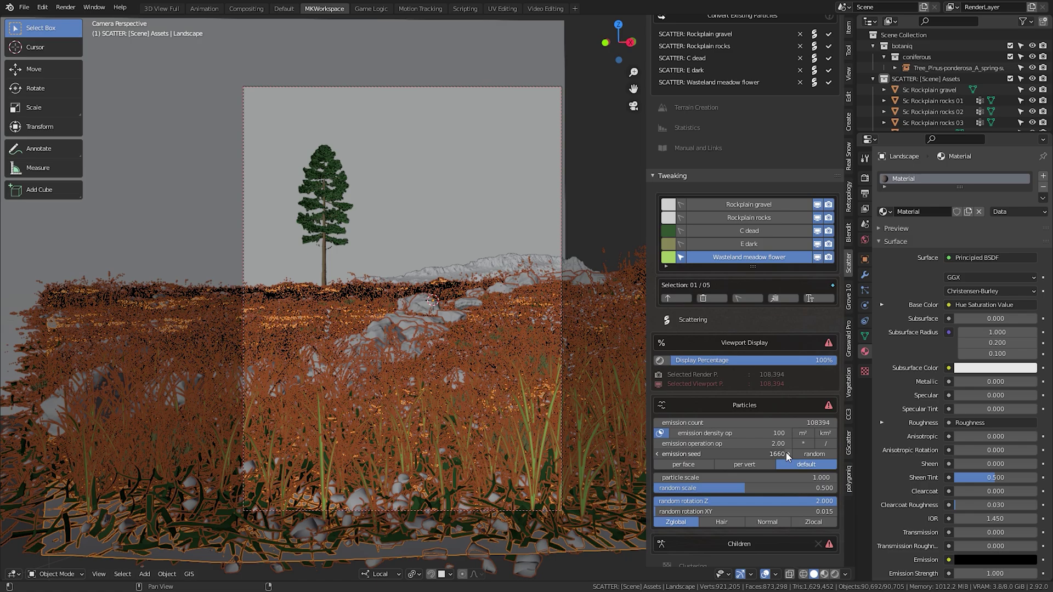
{"action": "left_click", "coordinate": [786, 217]}
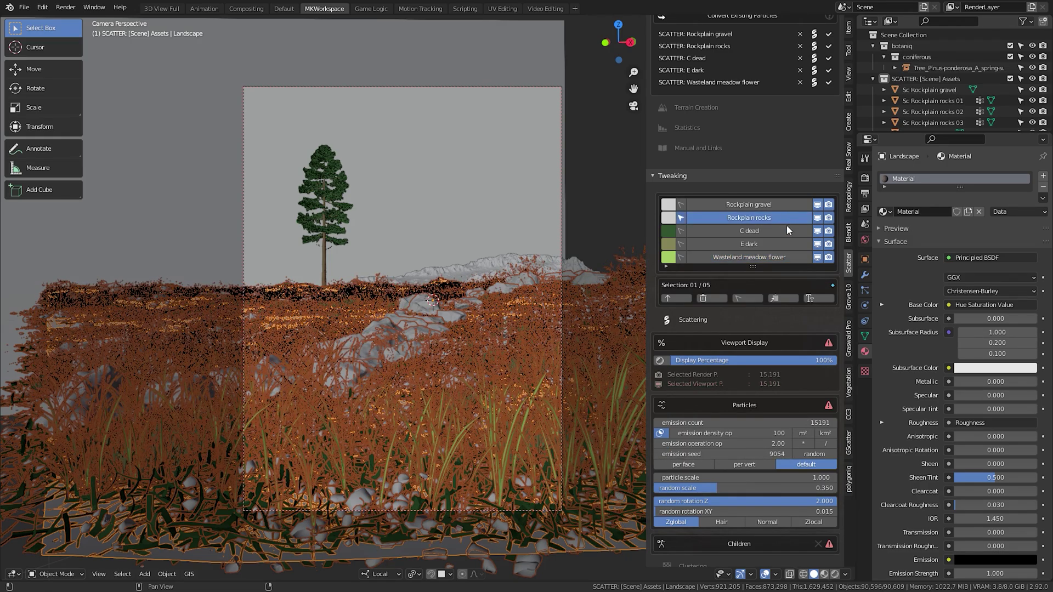
{"action": "left_click", "coordinate": [788, 454]}
{"action": "left_click", "coordinate": [789, 454]}
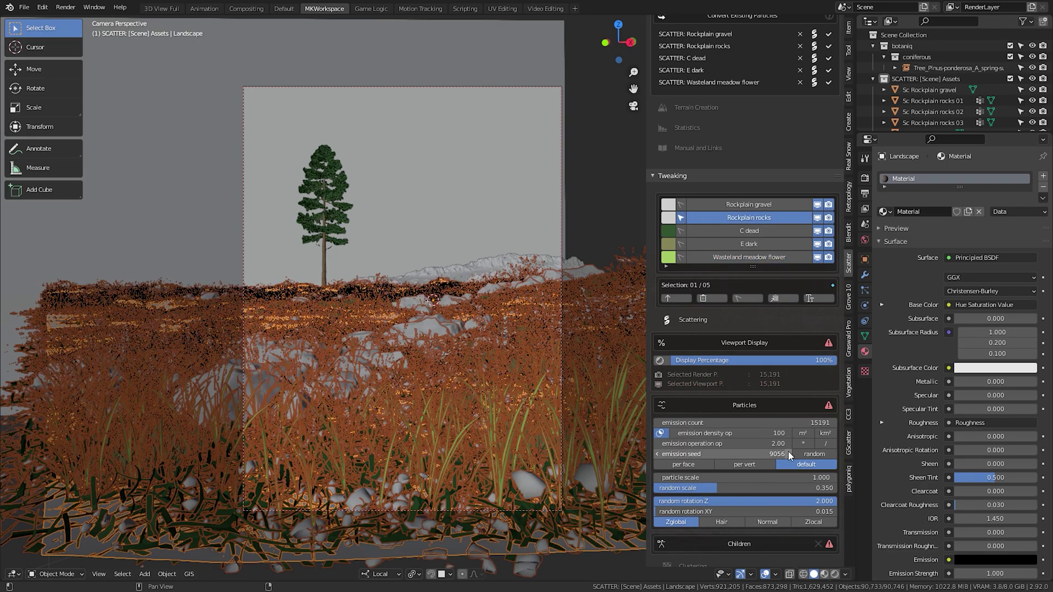
{"action": "left_click", "coordinate": [789, 454]}
{"action": "left_click", "coordinate": [789, 453]}
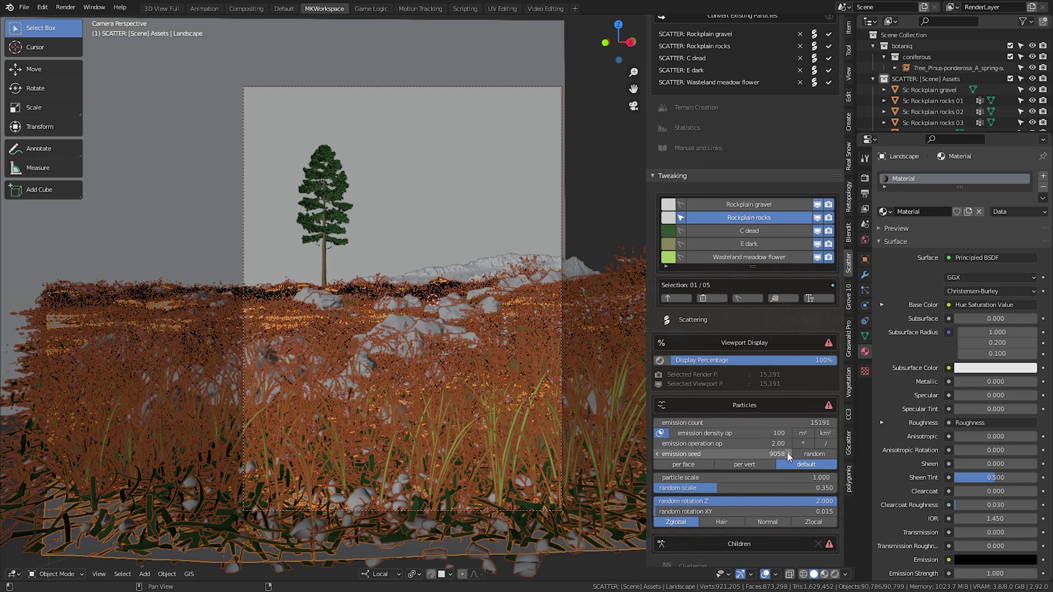
Deselect the scattered objects and create a camera Clipping mask for the Landscape in Scatter's Masks settings
{"action": "left_click", "coordinate": [591, 160]}
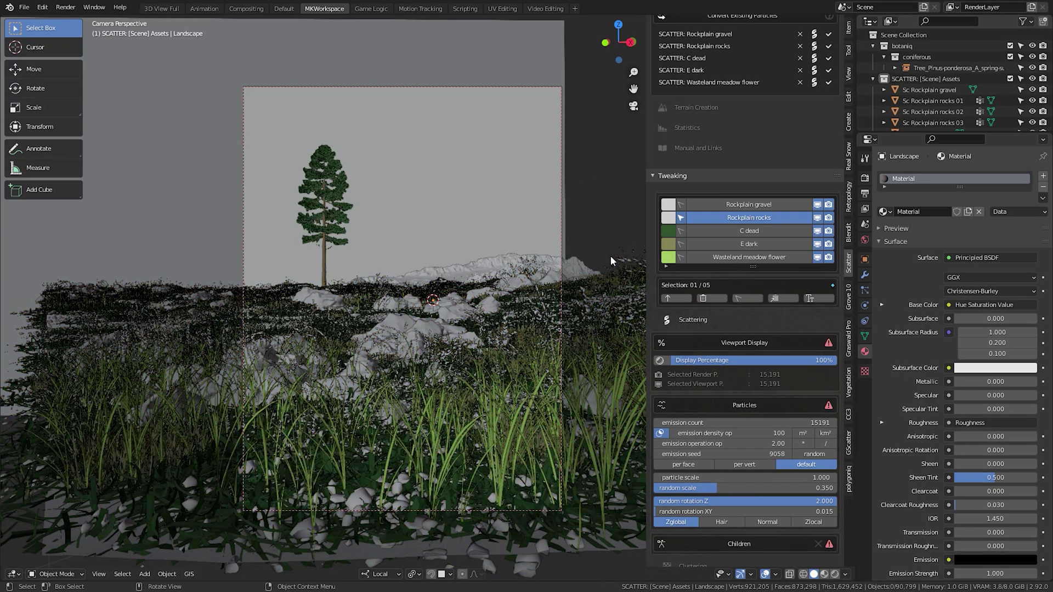
{"action": "scroll", "coordinate": [739, 391], "scroll_direction": "down", "scroll_amount": 10}
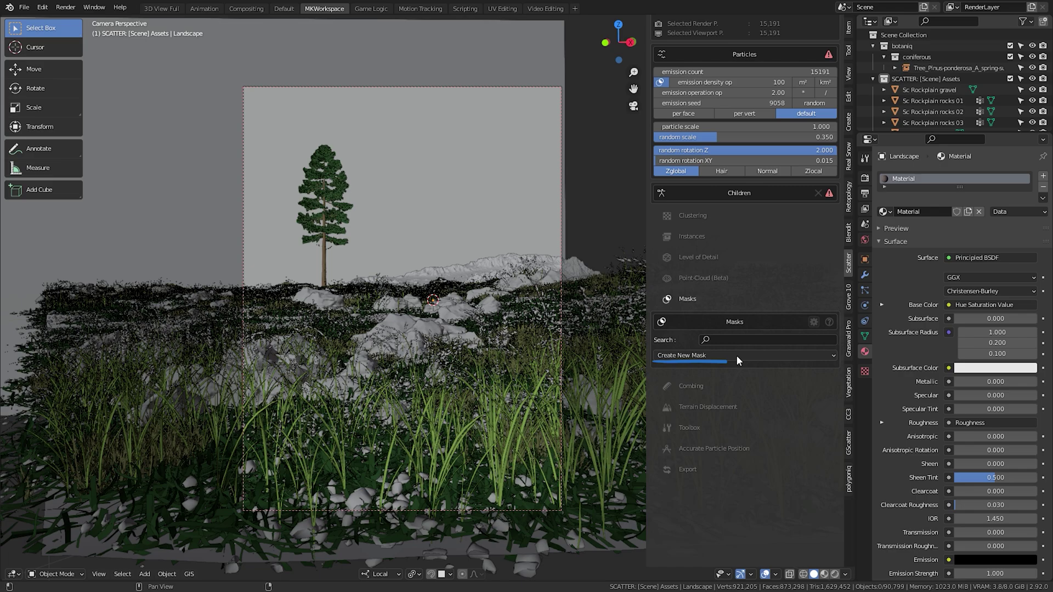
{"action": "left_click", "coordinate": [737, 356]}
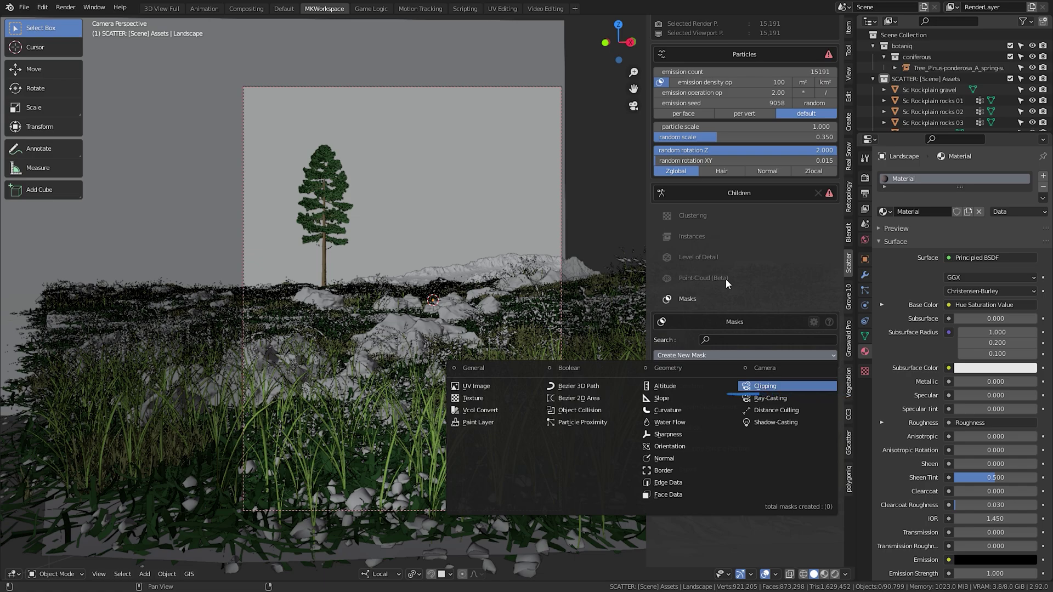
{"action": "left_click", "coordinate": [763, 388]}
{"action": "left_click", "coordinate": [658, 380]}
{"action": "scroll", "coordinate": [705, 357], "scroll_direction": "down", "scroll_amount": 3}
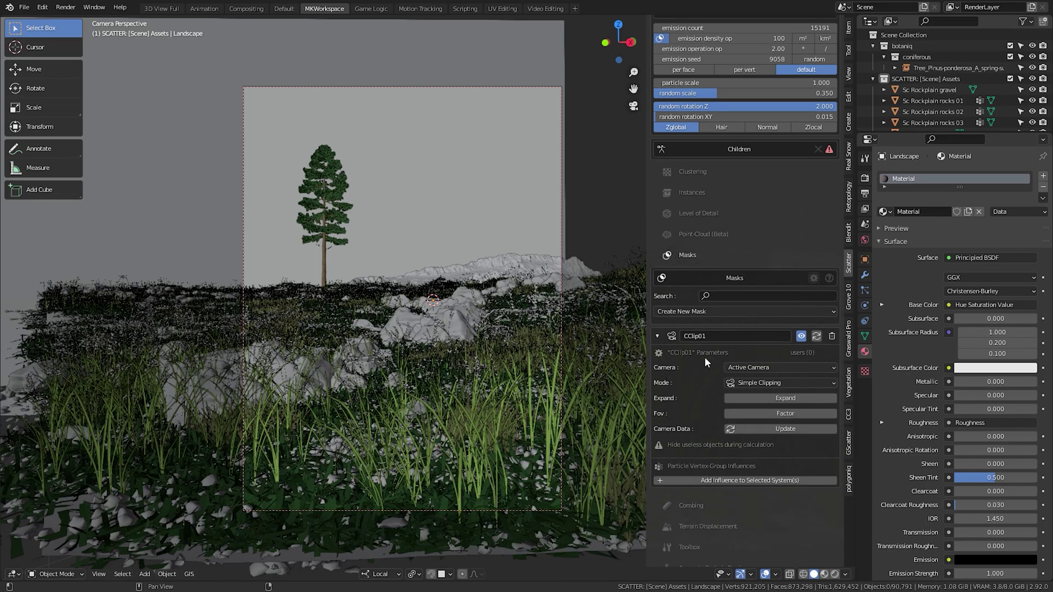
Select all five particle systems and add the camera clipping mask's influence to them
{"action": "scroll", "coordinate": [713, 388], "scroll_direction": "up", "scroll_amount": 18}
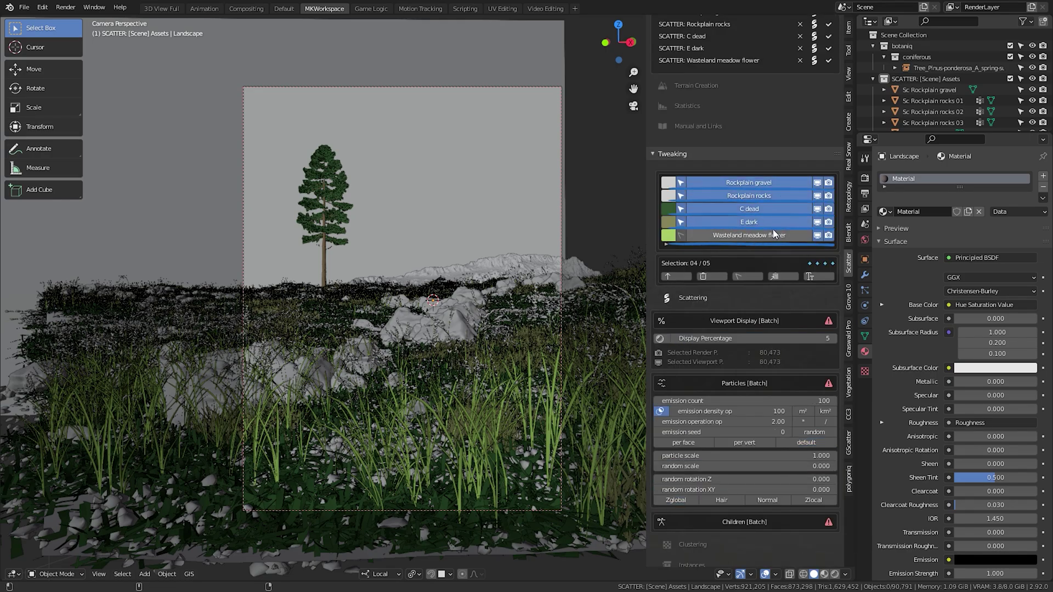
{"action": "left_click", "coordinate": [749, 235], "text": "shift"}
{"action": "scroll", "coordinate": [737, 384], "scroll_direction": "down", "scroll_amount": 16}
{"action": "scroll", "coordinate": [738, 417], "scroll_direction": "down", "scroll_amount": 4}
{"action": "left_click", "coordinate": [748, 416]}
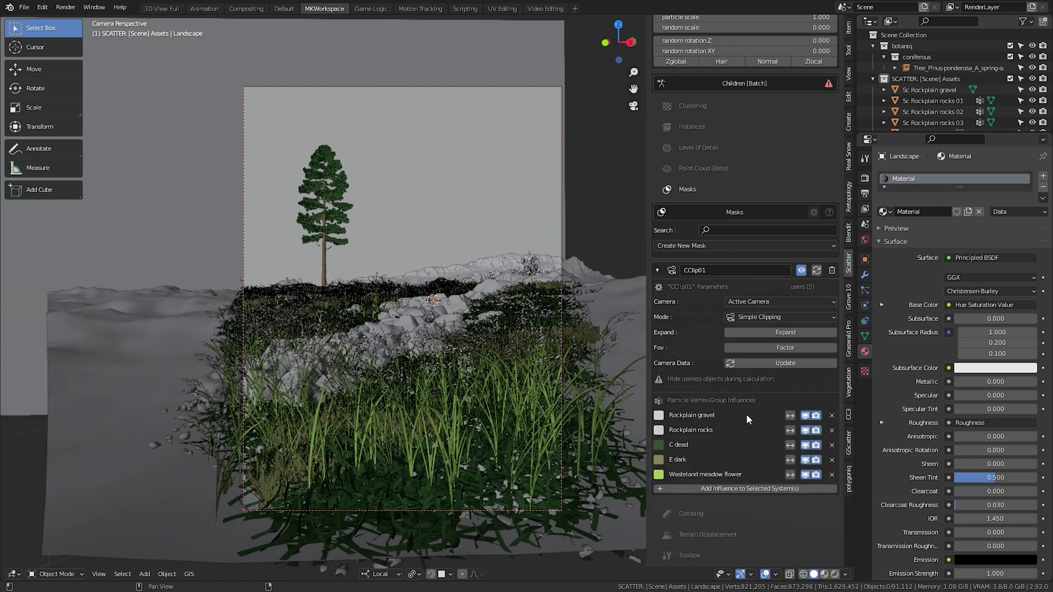
Enable Expand on the camera clipping mask with a value of 1 and recalculate the mask
{"action": "left_click", "coordinate": [780, 333]}
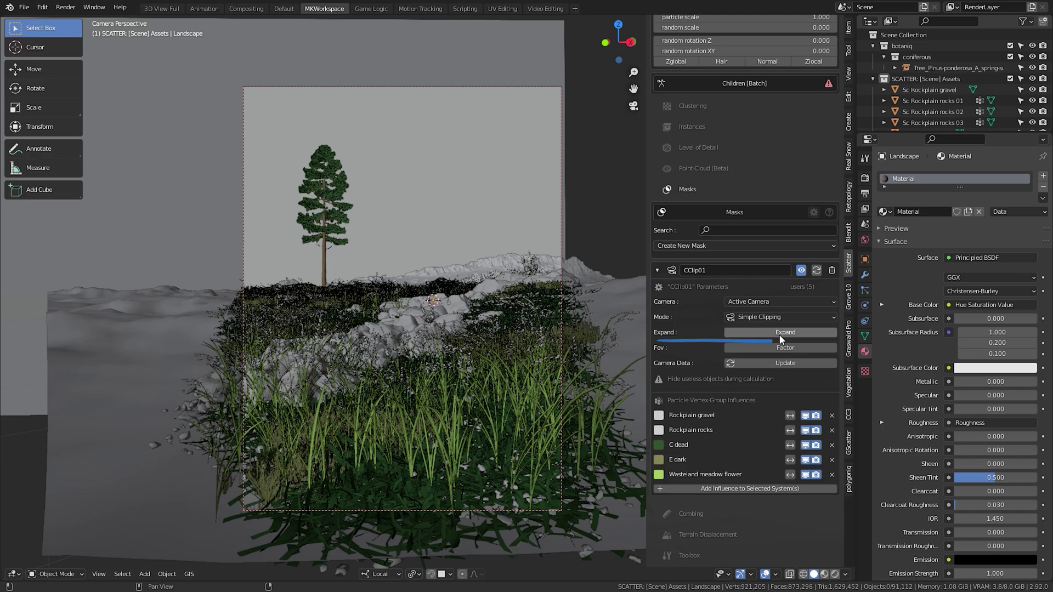
{"action": "scroll", "coordinate": [795, 311], "scroll_direction": "down", "scroll_amount": 1}
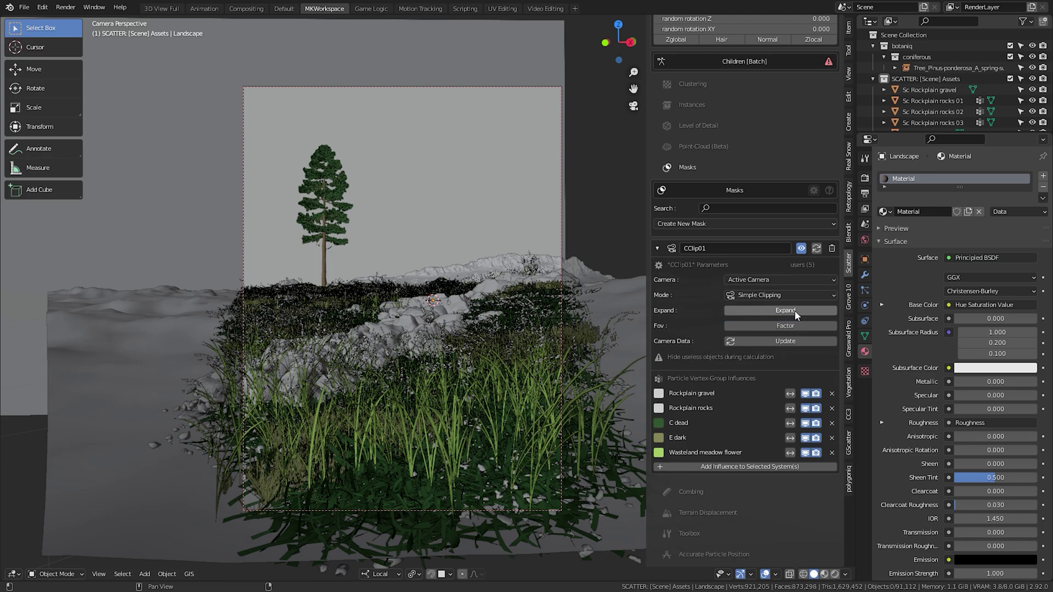
{"action": "left_click", "coordinate": [795, 311]}
{"action": "left_click", "coordinate": [797, 322]}
{"action": "type", "text": "1"}
{"action": "key", "text": "Return"}
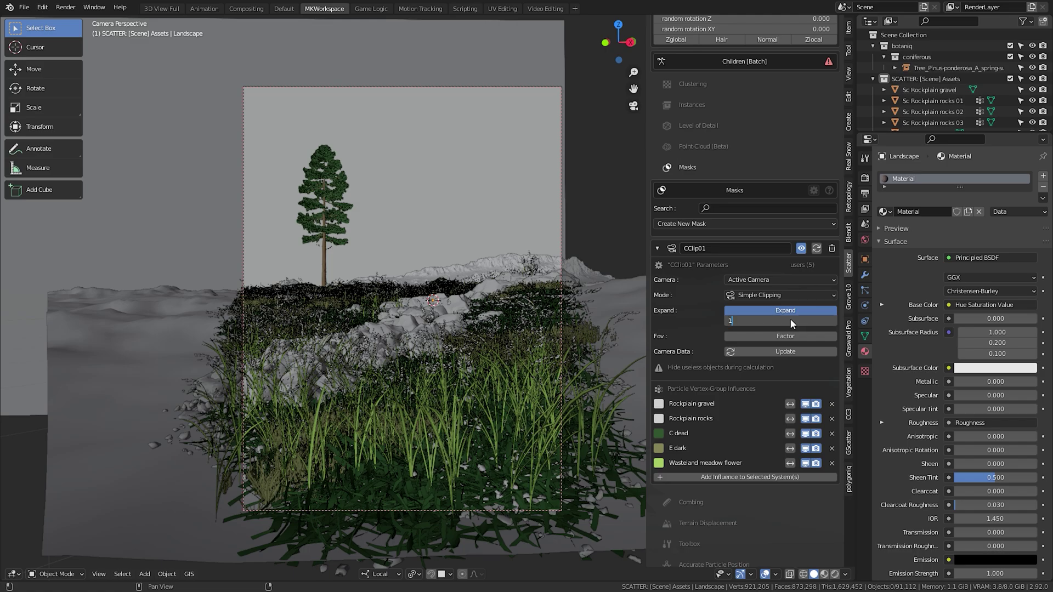
{"action": "left_click", "coordinate": [817, 248]}
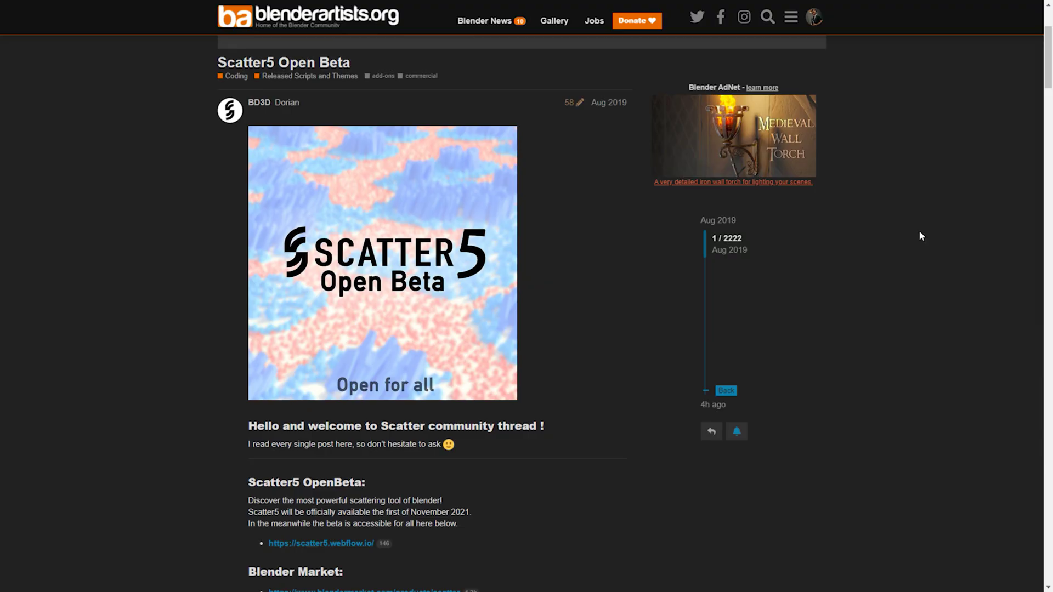
{"action": "scroll", "coordinate": [544, 181], "scroll_direction": "down", "scroll_amount": 4}
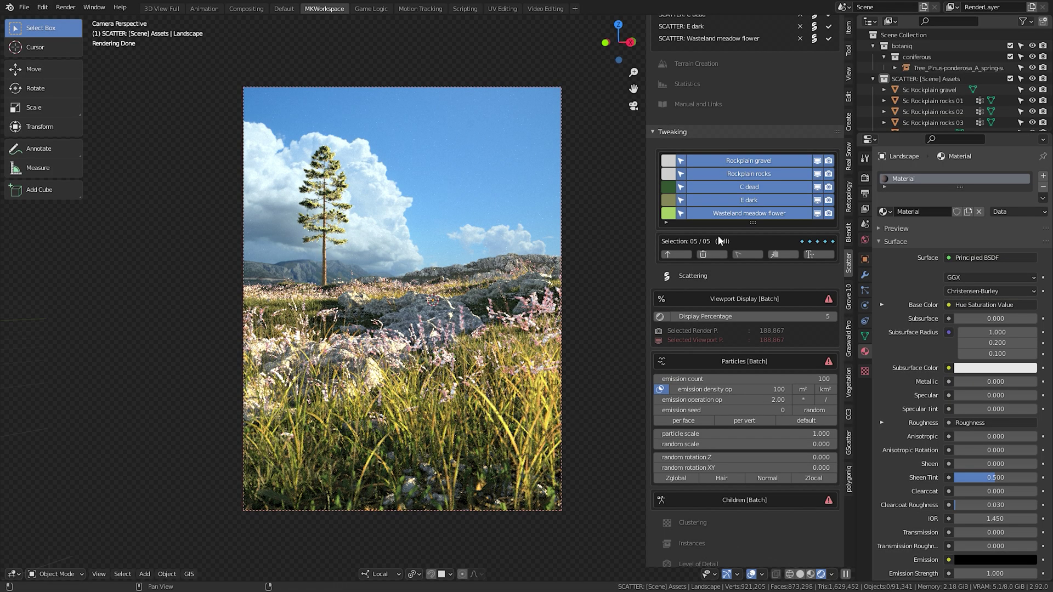
Select only the Wasteland meadow flower particle system and set its particle scale to 0.7
{"action": "left_click", "coordinate": [741, 214]}
{"action": "left_click", "coordinate": [779, 433]}
{"action": "type", "text": ".7"}
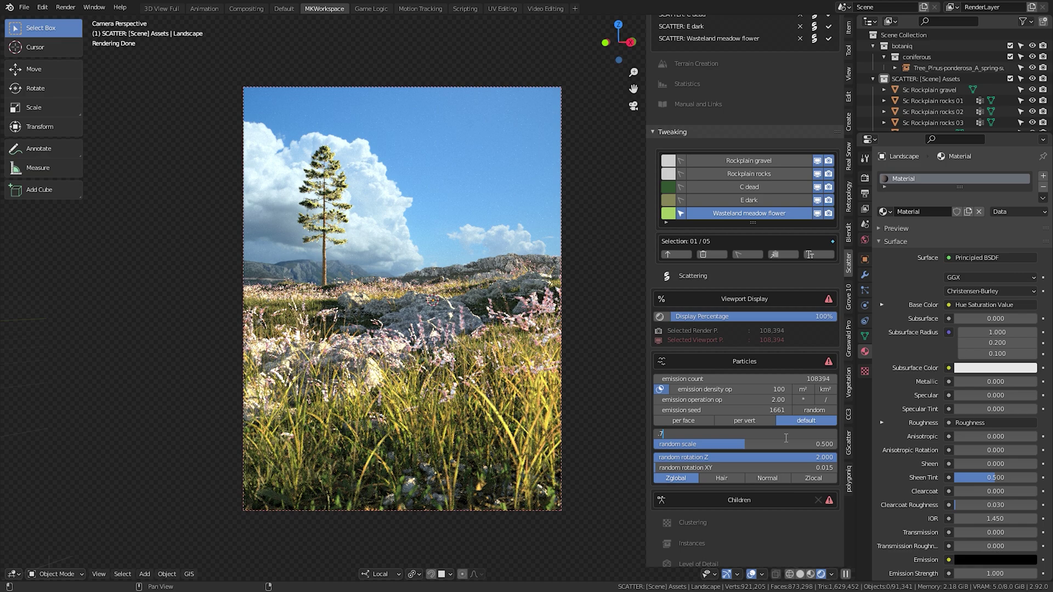
{"action": "key", "text": "Return"}
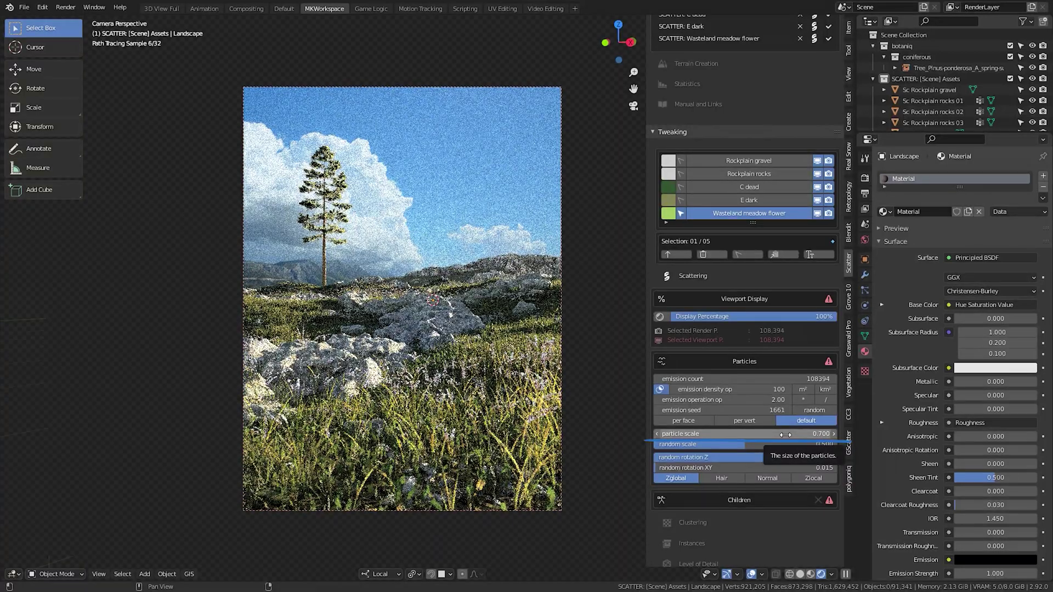
Select the Rockplain rocks particle system, set its emission seed to 9063 and its particle scale to 0.7
{"action": "left_click", "coordinate": [787, 176]}
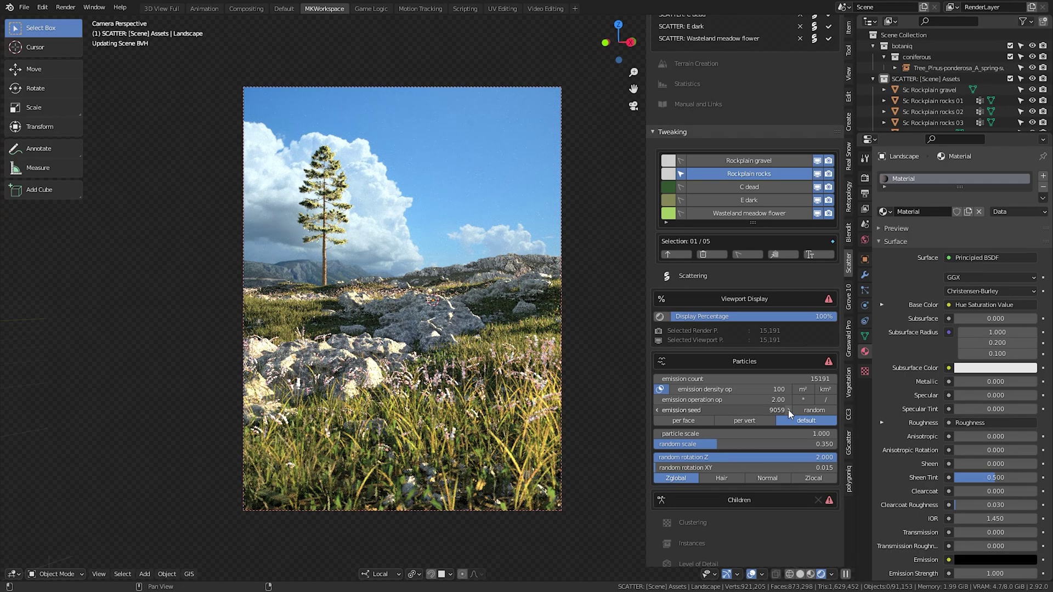
{"action": "left_click_drag", "start_coordinate": [788, 410], "coordinate": [797, 432]}
{"action": "left_click", "coordinate": [798, 433]}
{"action": "type", "text": ".7"}
{"action": "key", "text": "Return"}
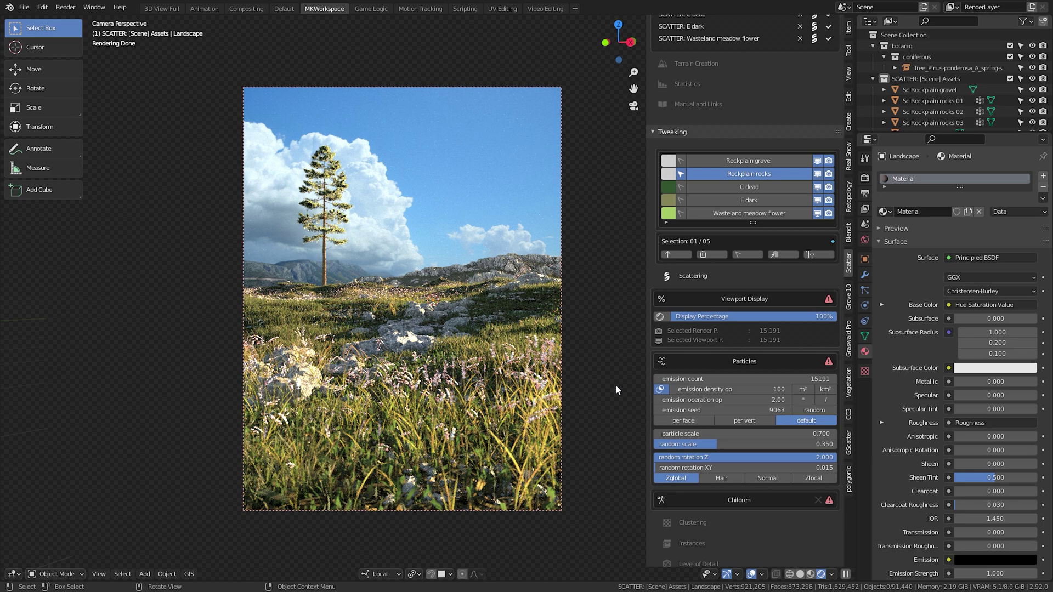
Check the world sky and output dimension settings, and set the Cycles total max light bounces to 8
{"action": "left_click", "coordinate": [866, 239]}
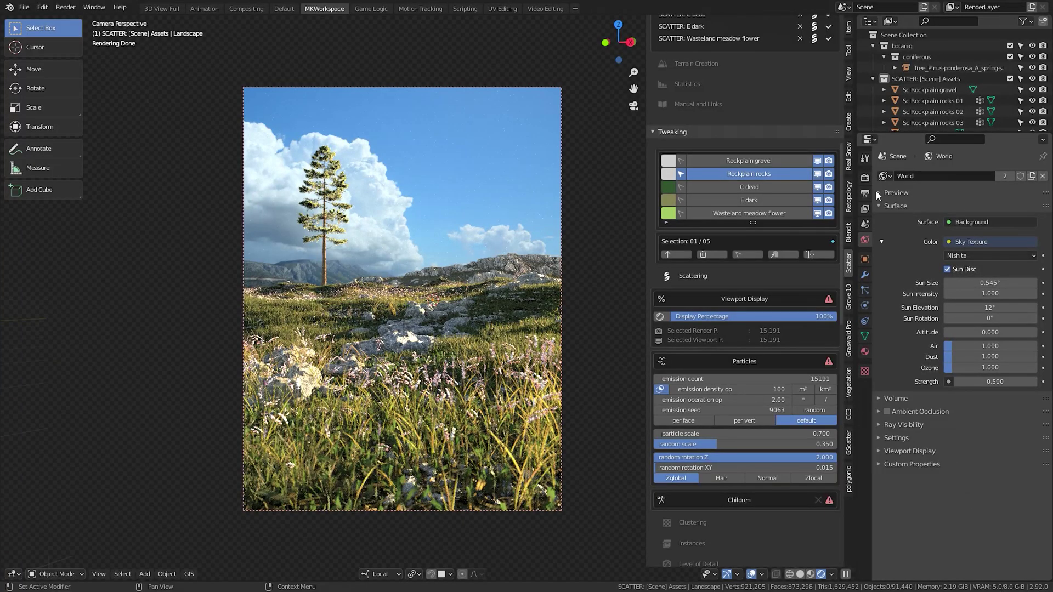
{"action": "left_click", "coordinate": [865, 194]}
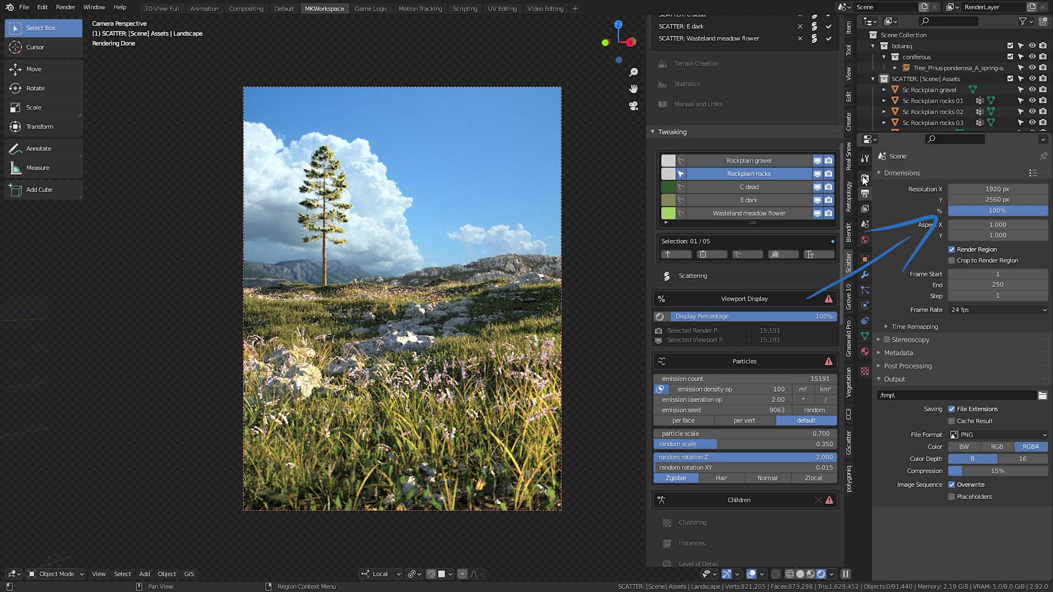
{"action": "left_click", "coordinate": [865, 178]}
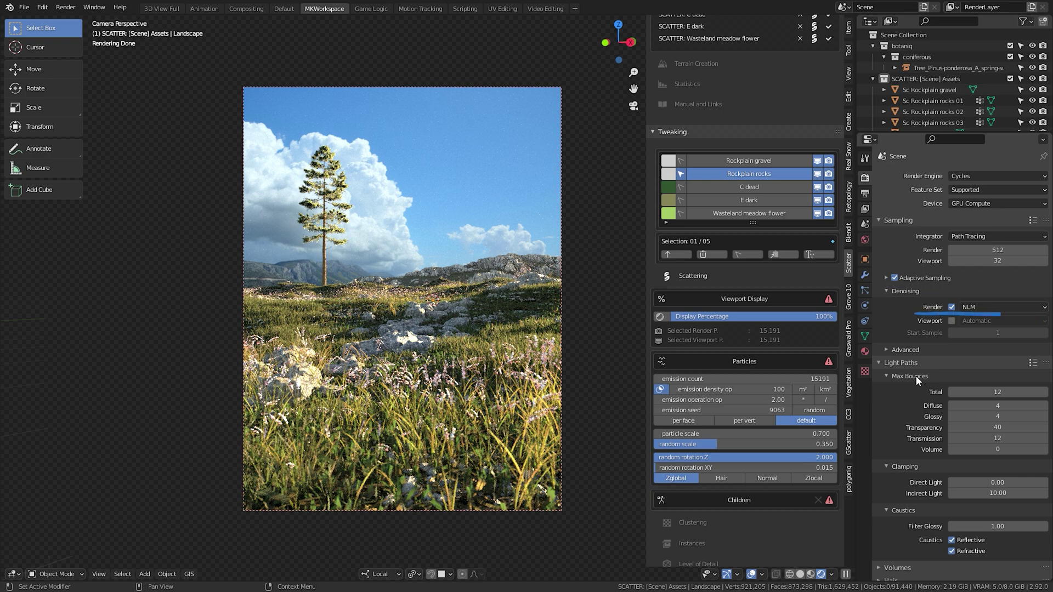
{"action": "scroll", "coordinate": [966, 378], "scroll_direction": "down", "scroll_amount": 1}
{"action": "left_click", "coordinate": [979, 371]}
{"action": "type", "text": "8"}
{"action": "key", "text": "Return"}
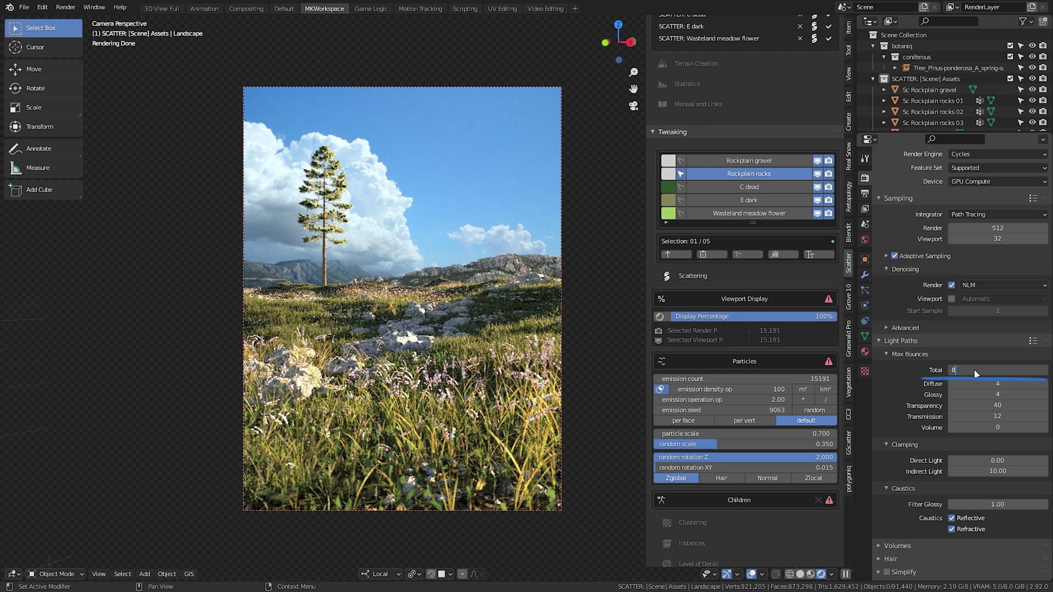
{"action": "scroll", "coordinate": [904, 350], "scroll_direction": "down", "scroll_amount": 12}
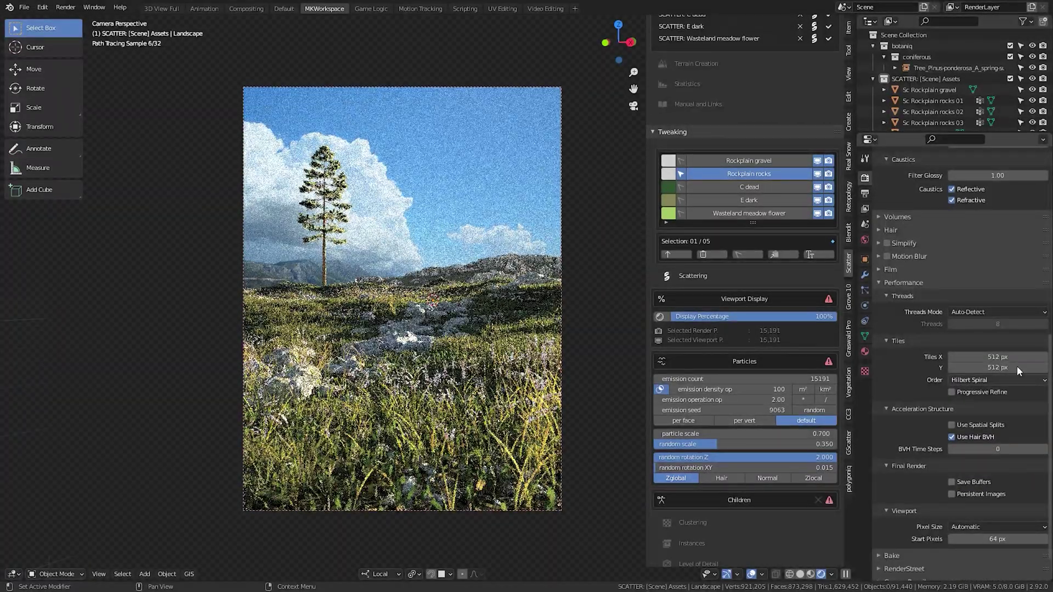